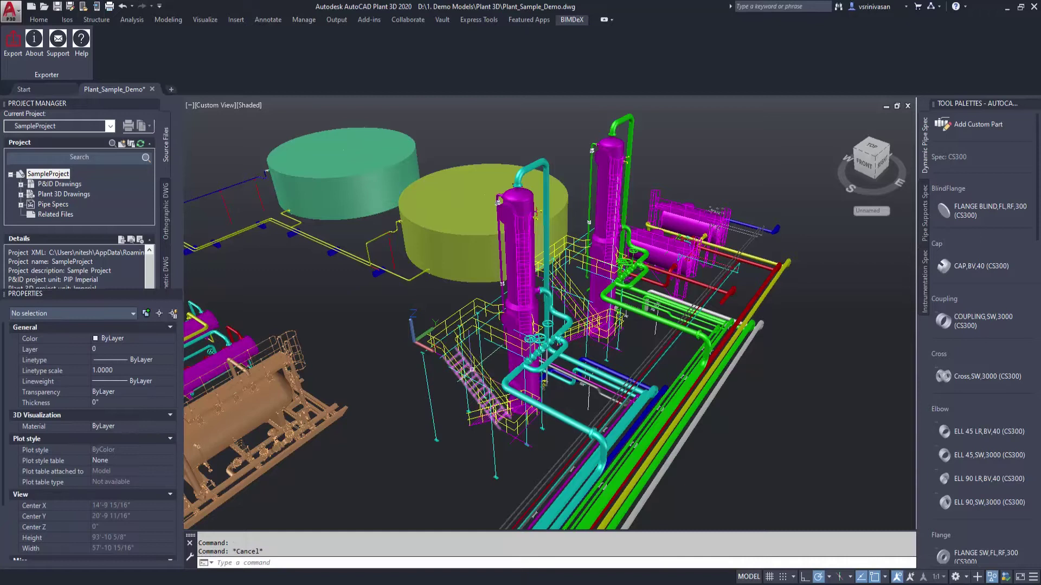
Step: Inspect the properties of the two stair railings and the stair beside the front column
left_click(473, 357)
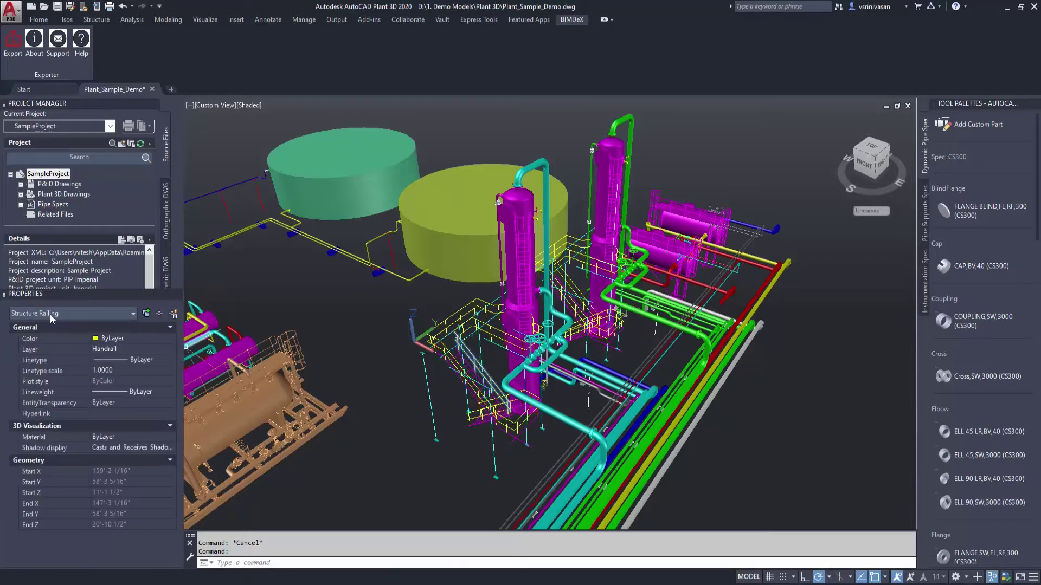
key("Escape")
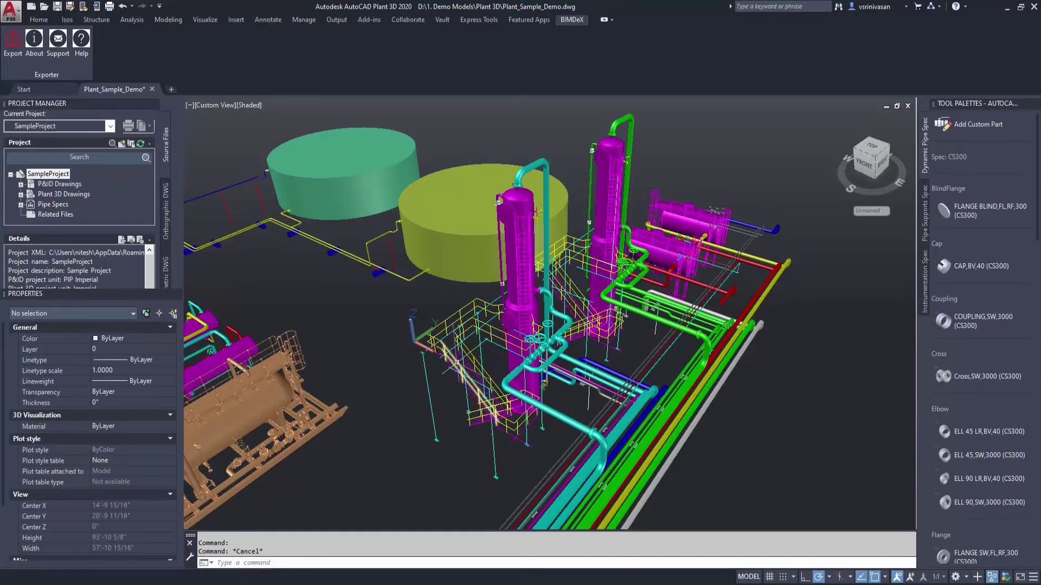
left_click(474, 368)
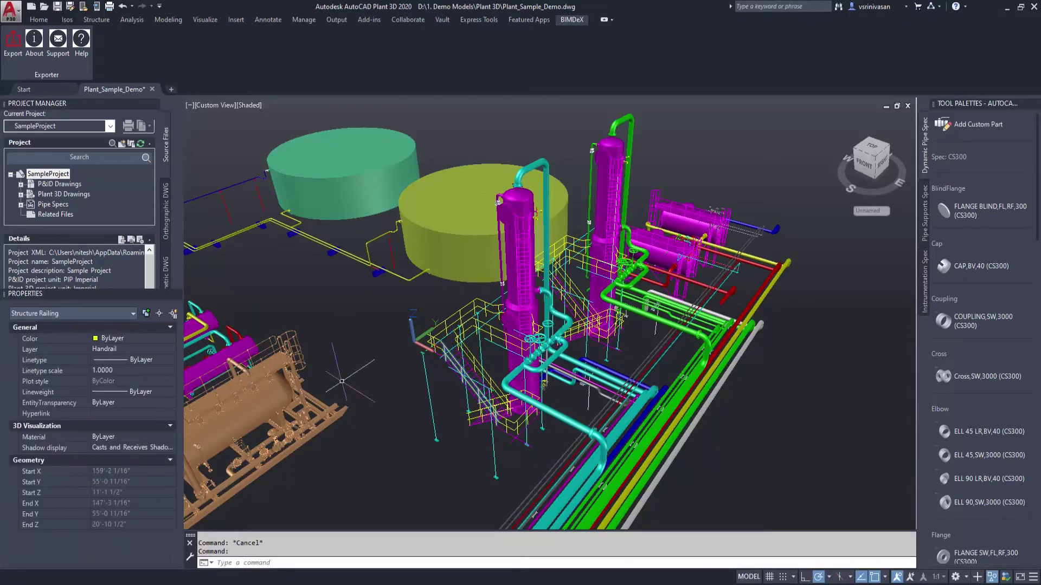
key("Escape")
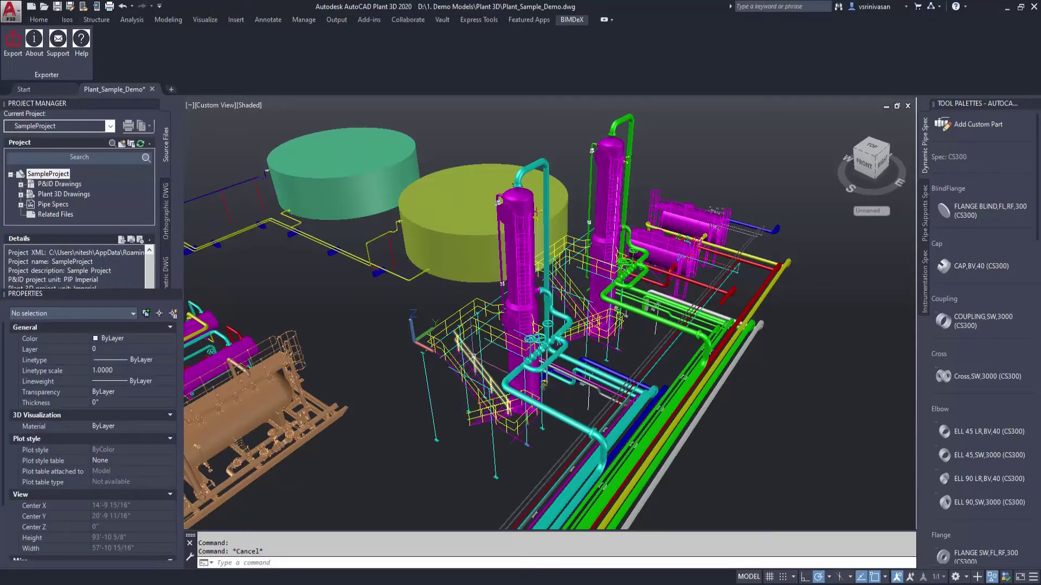
left_click(471, 373)
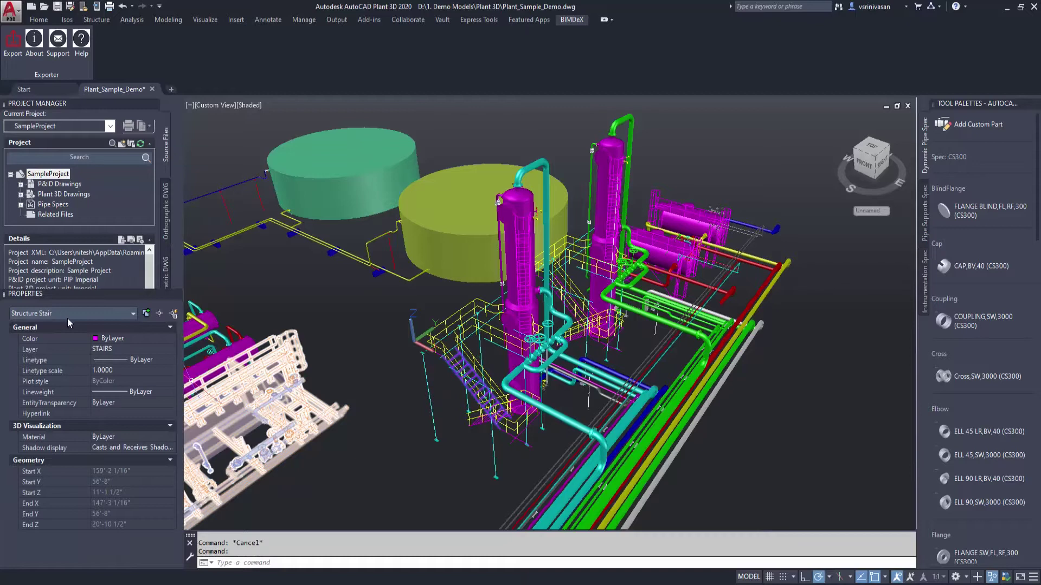
key("Escape")
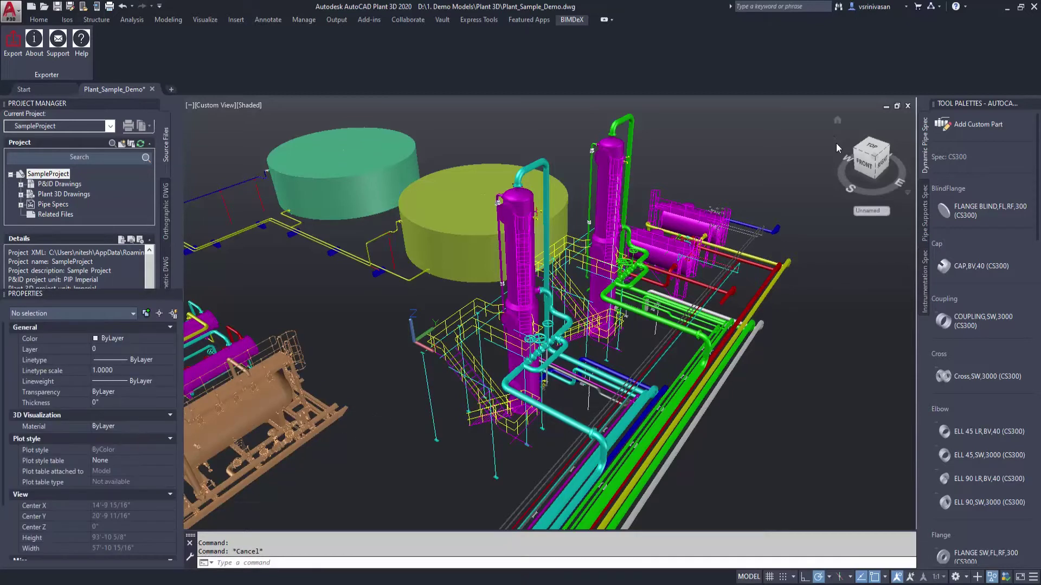
Step: Start a BIMDeX customized export of the plant model and open the Custom configuration for editing
left_click(871, 156)
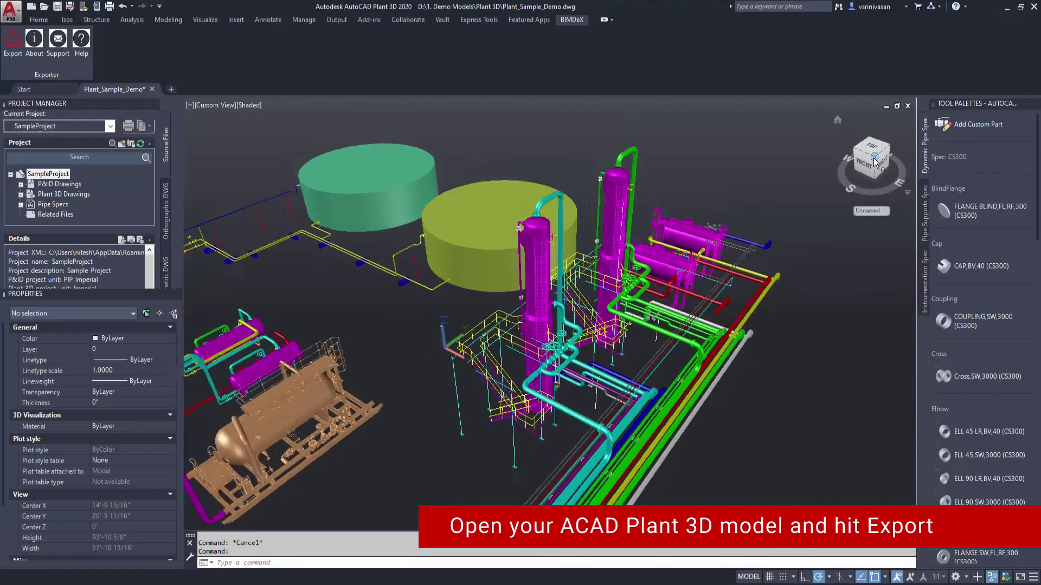
scroll(524, 317, "up", 3)
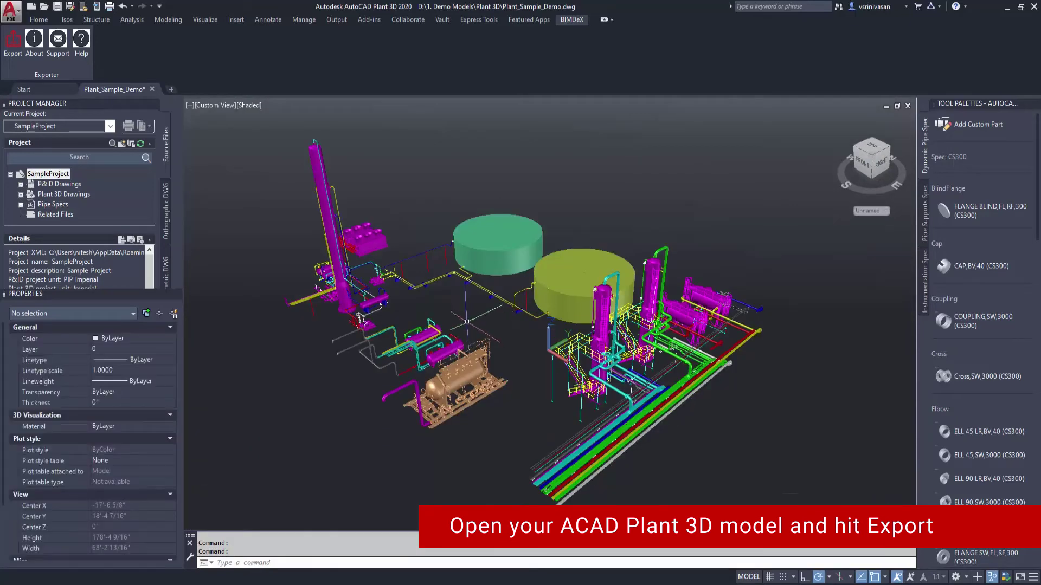
left_click(11, 50)
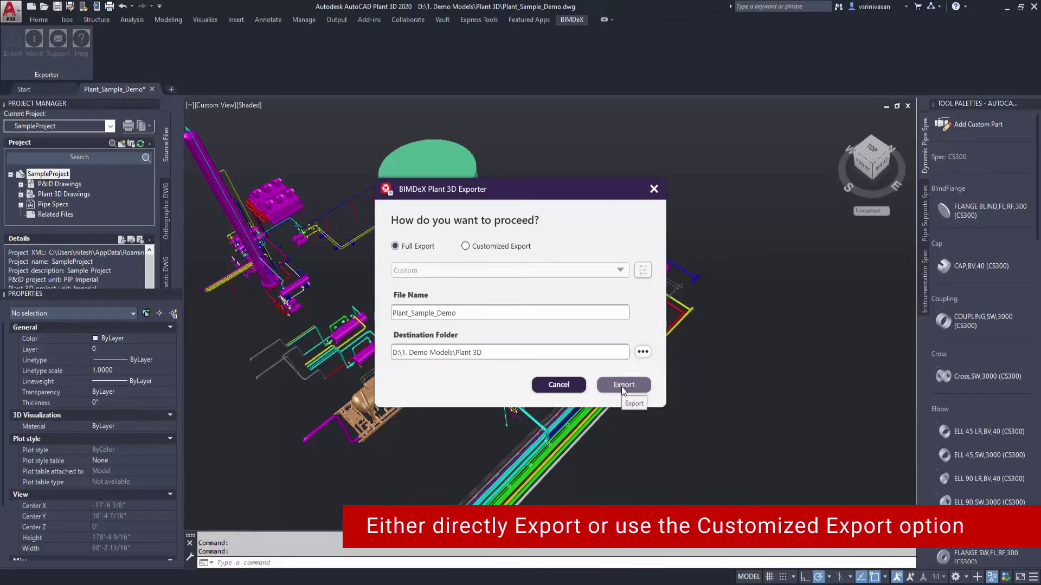
left_click(465, 248)
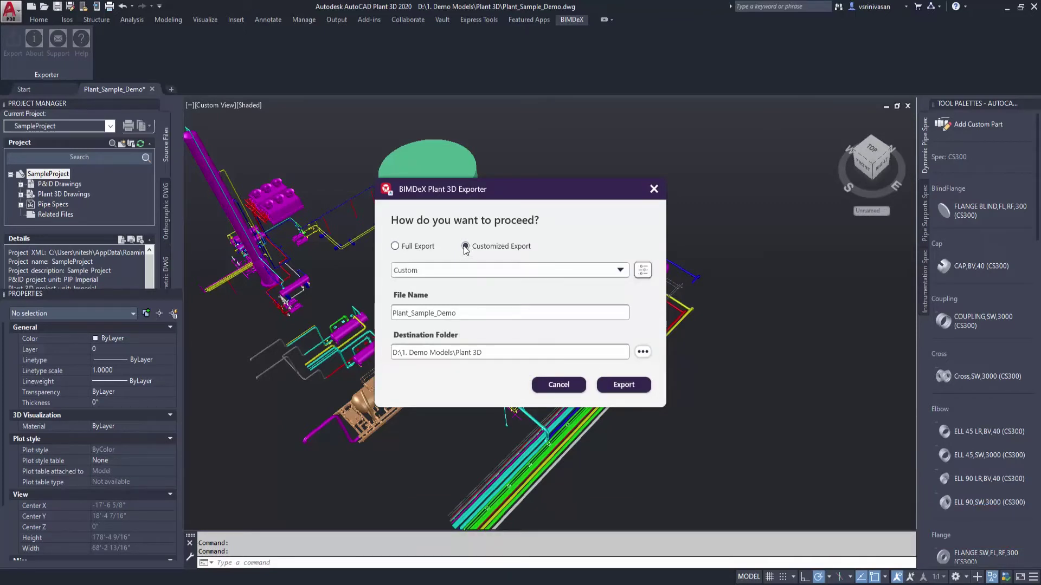
left_click(645, 275)
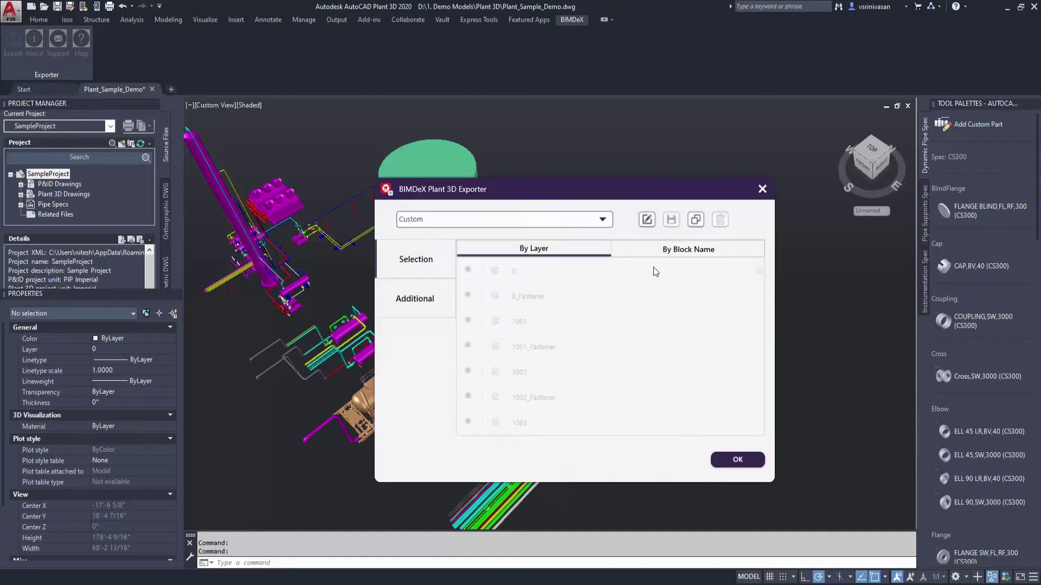
left_click(646, 220)
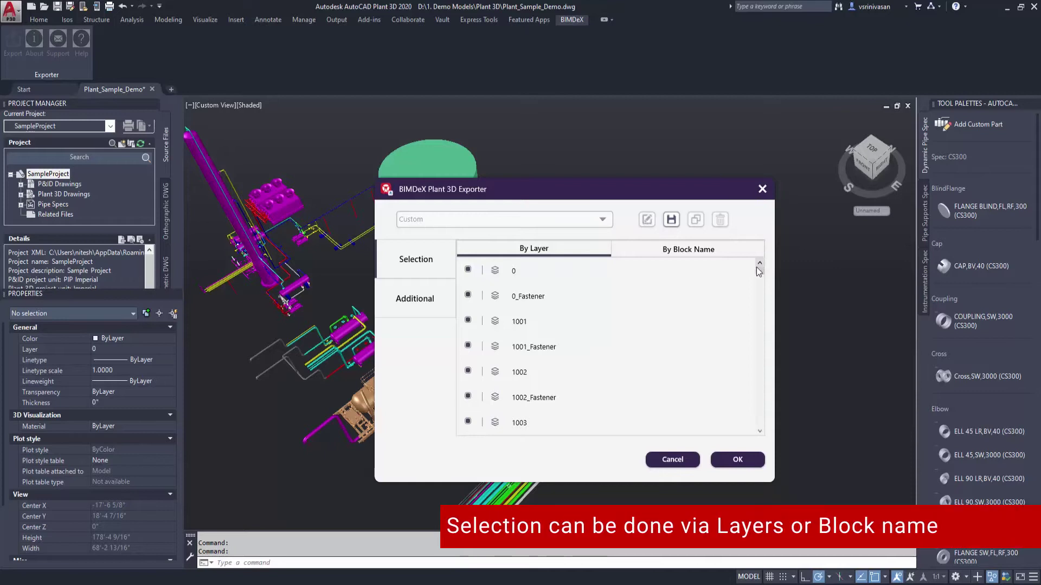
Step: Review the layers and block names offered for selection in the Custom export configuration
mouse_move(759, 271)
left_mouse_down()
mouse_move(749, 408)
mouse_move(736, 331)
mouse_move(753, 268)
left_mouse_up()
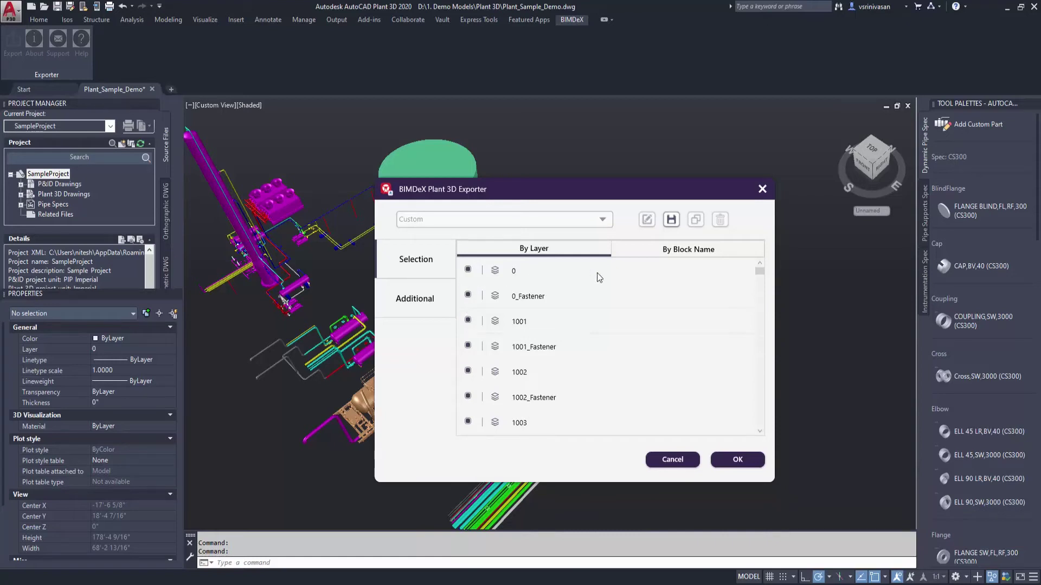
left_click(657, 252)
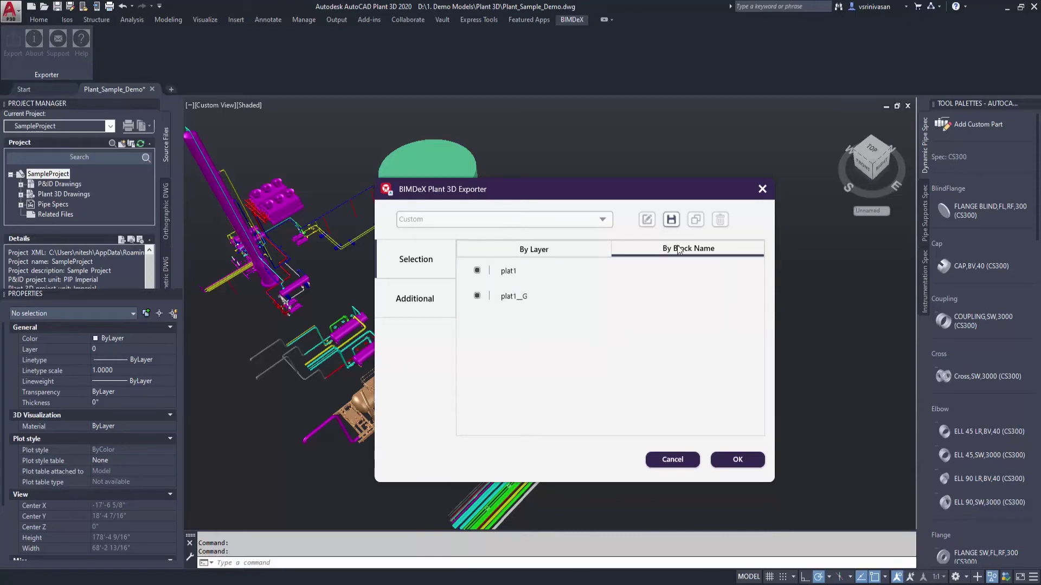
left_click(577, 251)
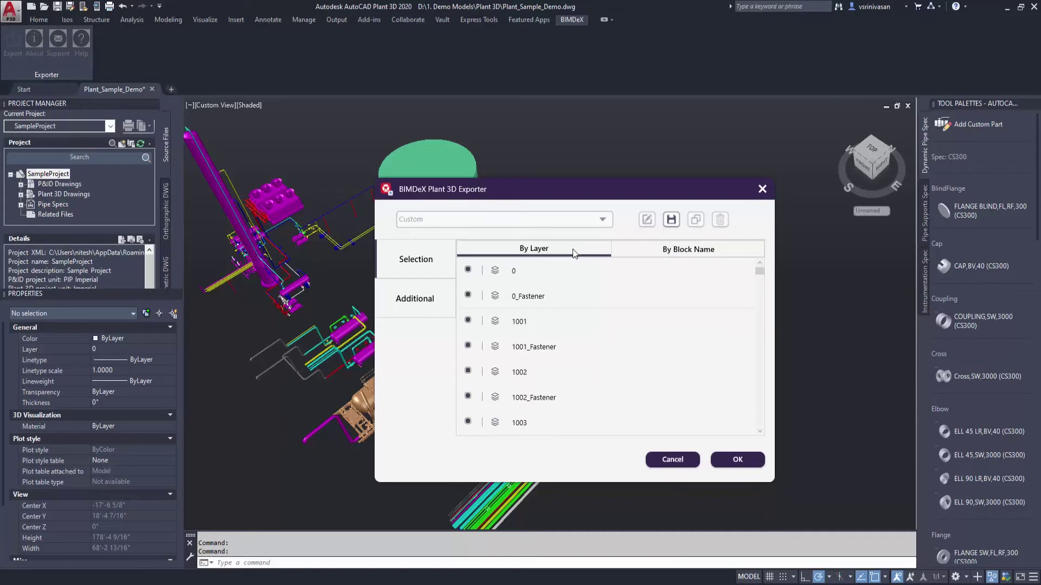
Step: Try grouping the exported objects by layer name in the additional export settings, and turn the grouping back off
left_click(434, 294)
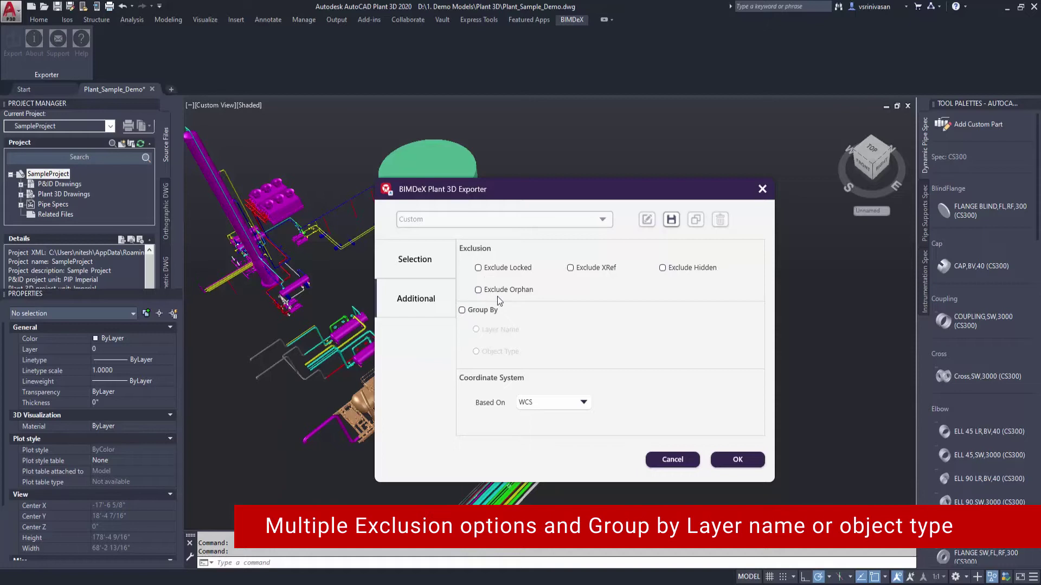
left_click(462, 310)
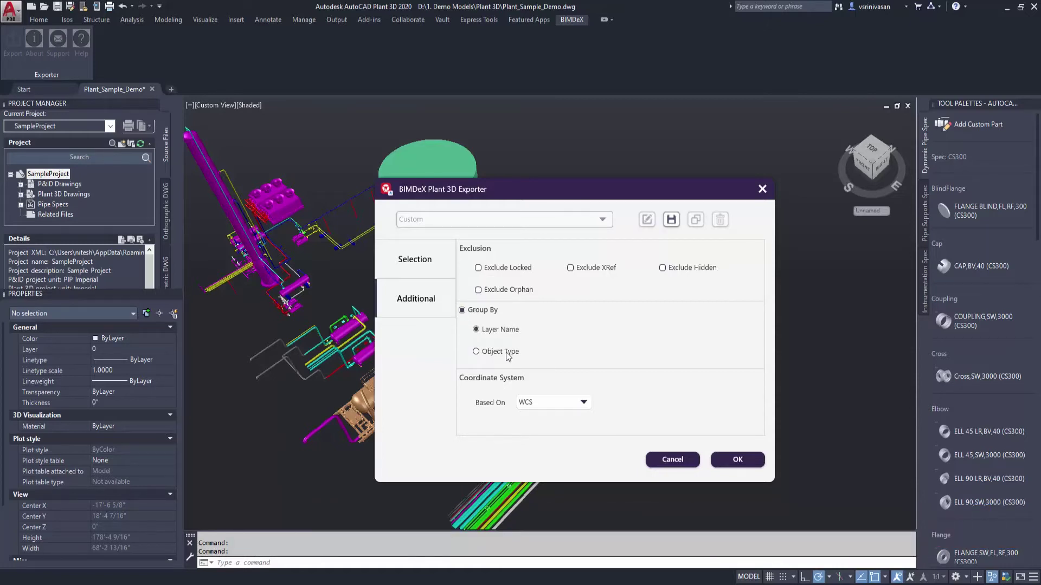
left_click(461, 312)
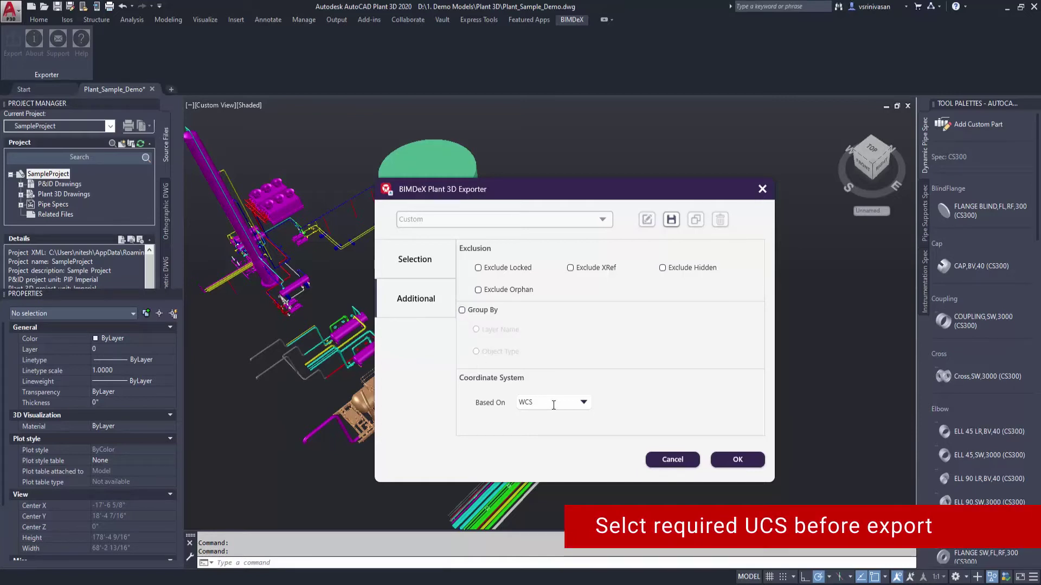
Step: Keep WCS as the export coordinate system, and save the Custom configuration
left_click(585, 403)
left_click(603, 397)
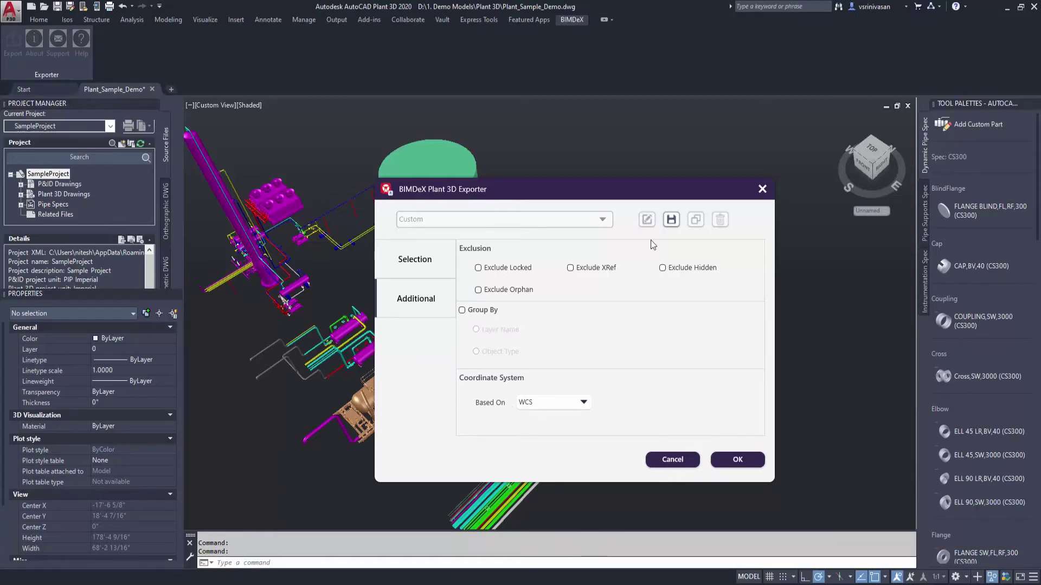
left_click(671, 220)
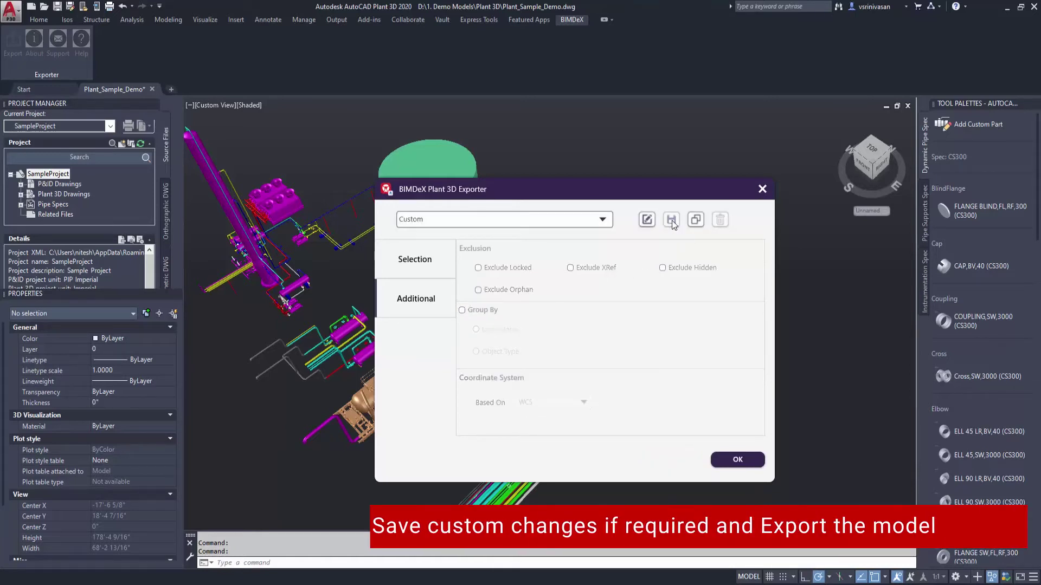
left_click(729, 466)
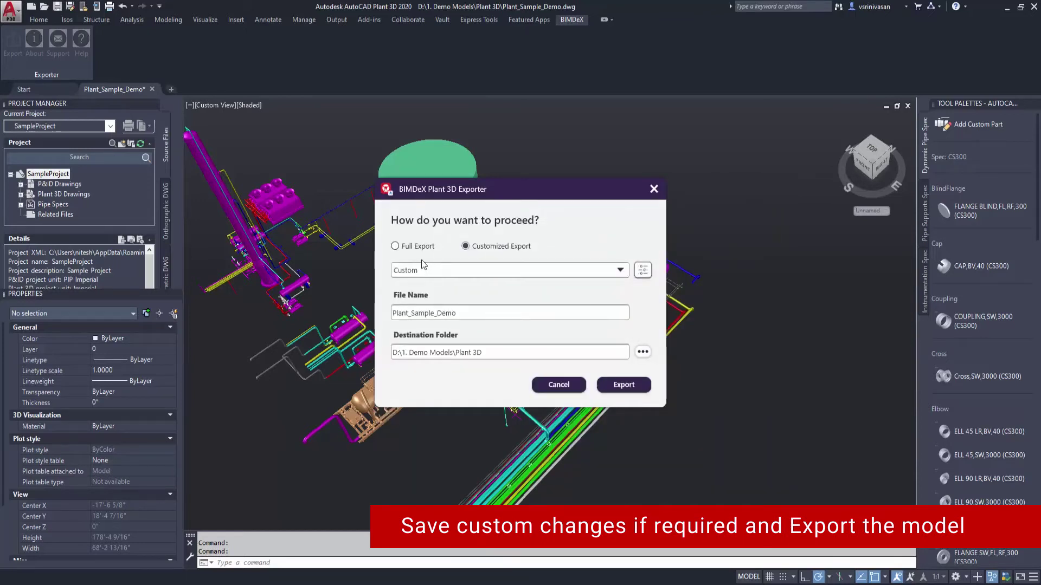
Step: Run a full export of the model as Plant_Sample_Demo into the Demo folder on the Desktop
left_click(412, 249)
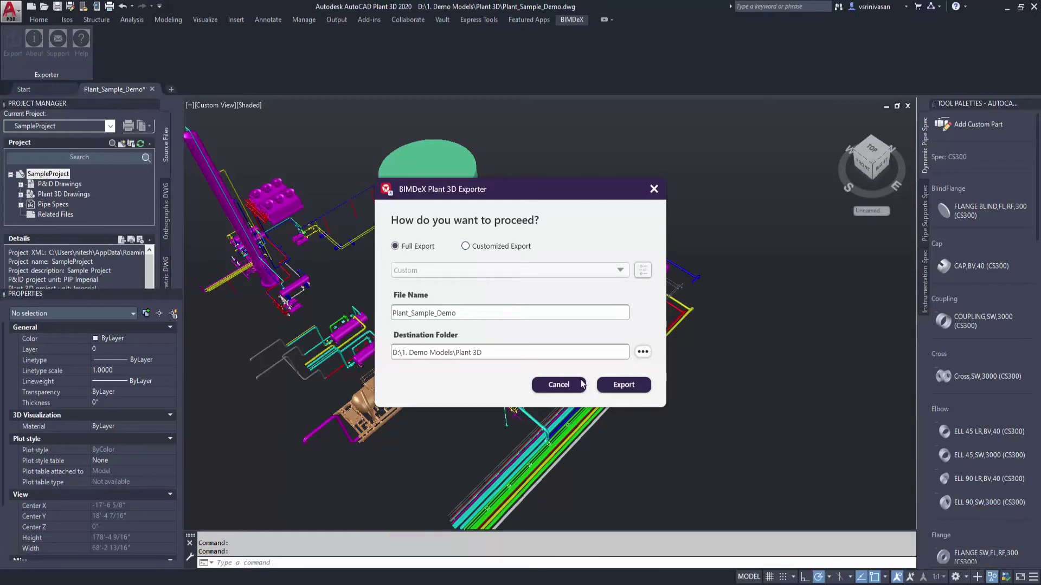
left_click(643, 353)
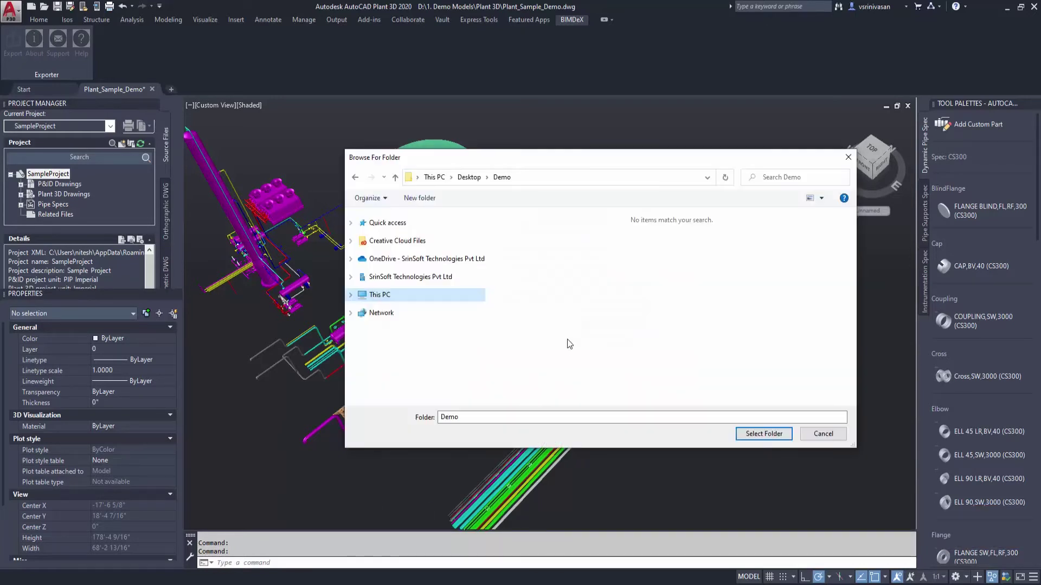
left_click(749, 435)
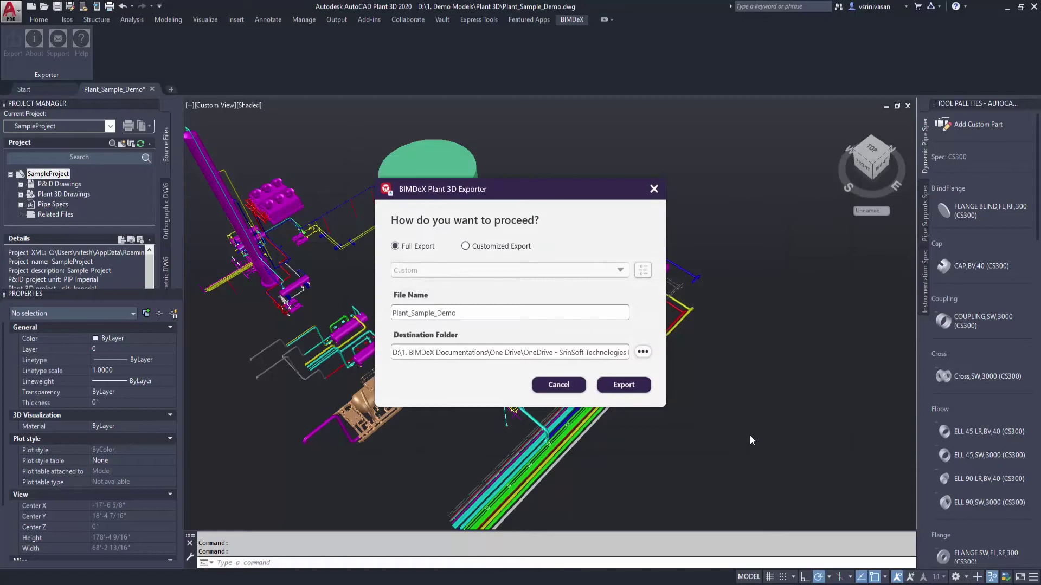
left_click(622, 385)
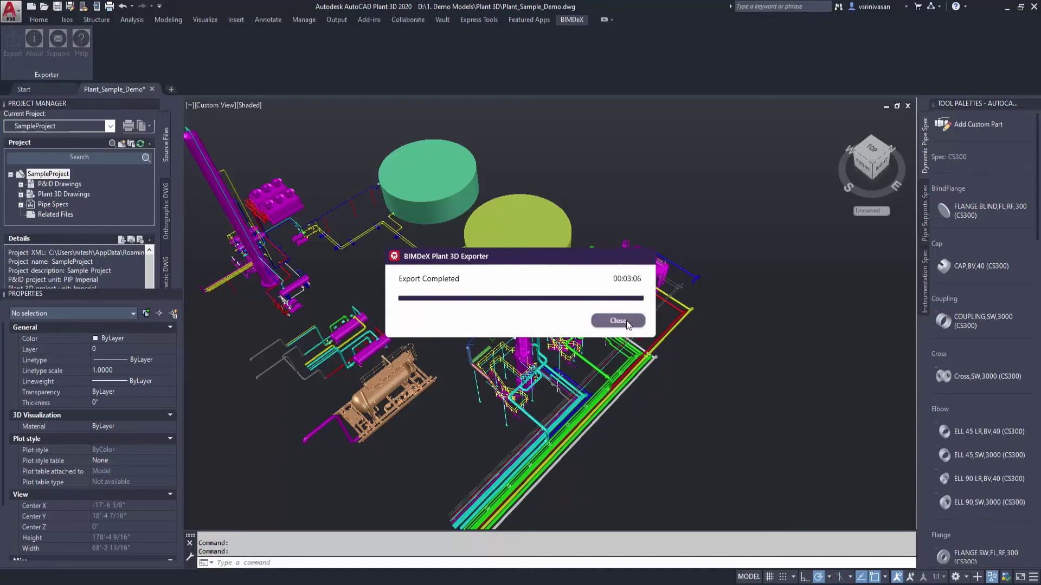
left_click(626, 320)
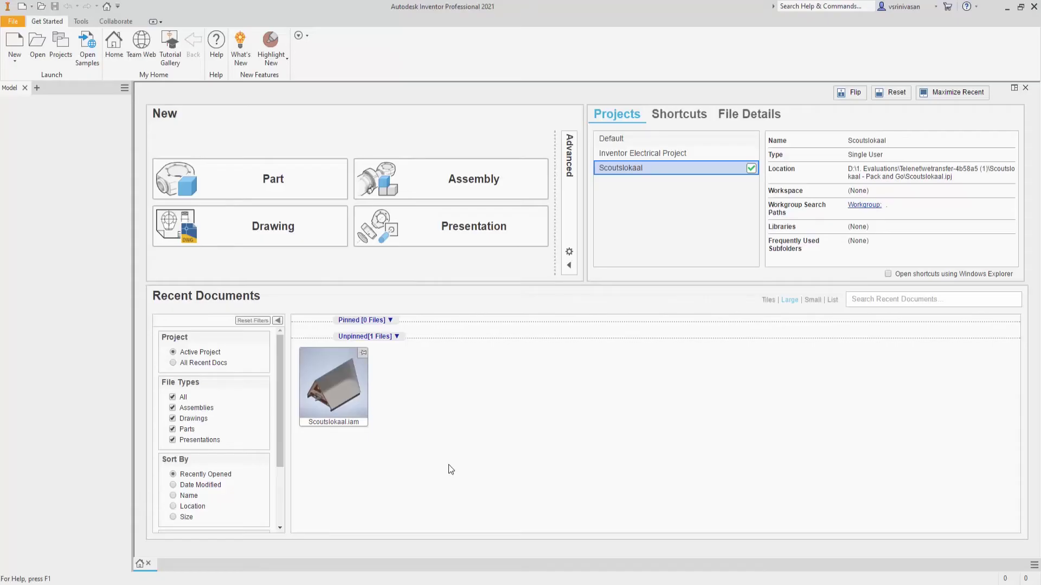
Step: Switch to Inventor, create a new assembly and save it as Plant_Sample.iam in New folder
left_click(456, 188)
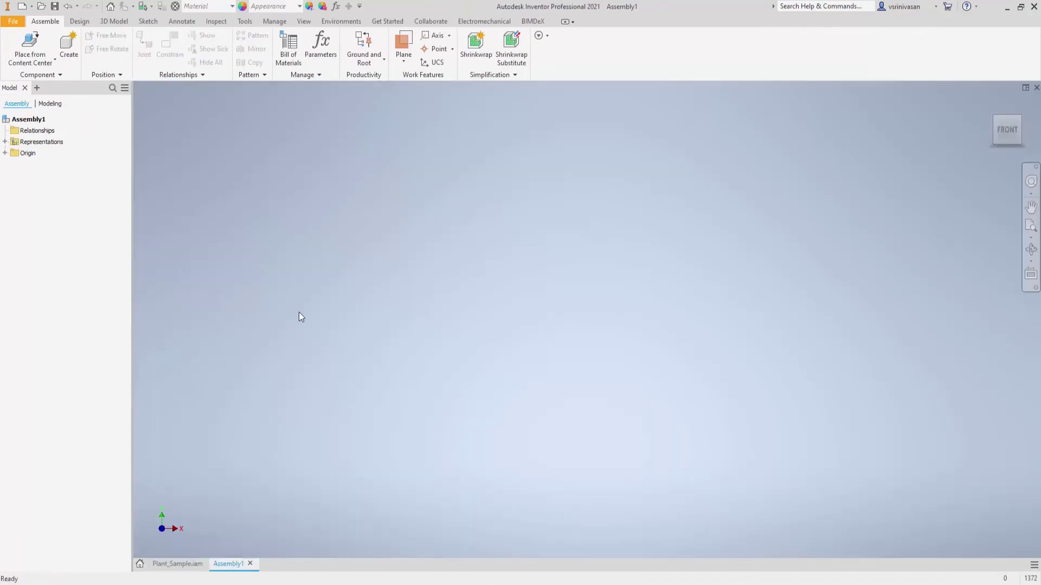
left_click(14, 24)
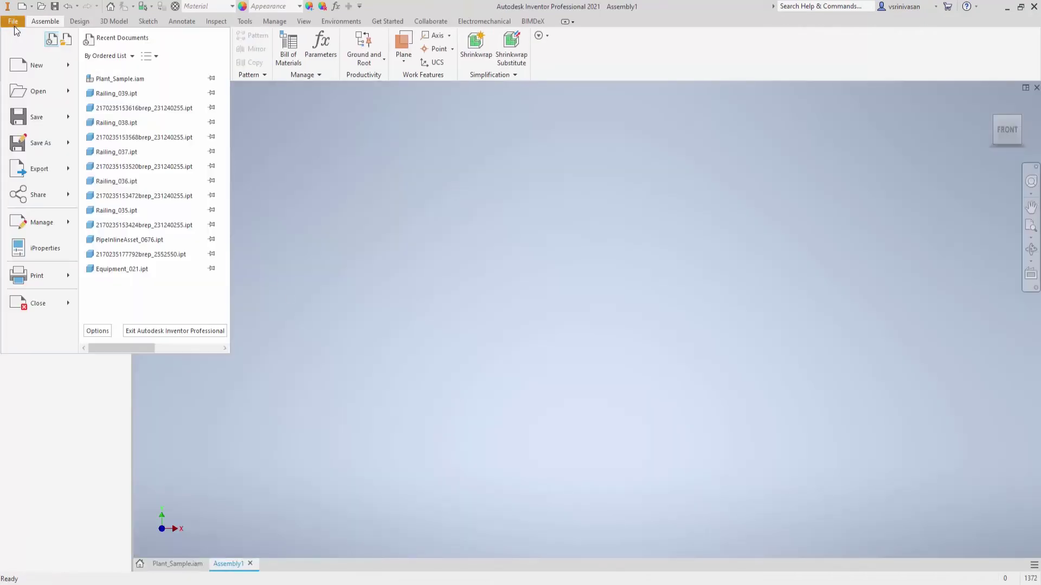
left_click(39, 147)
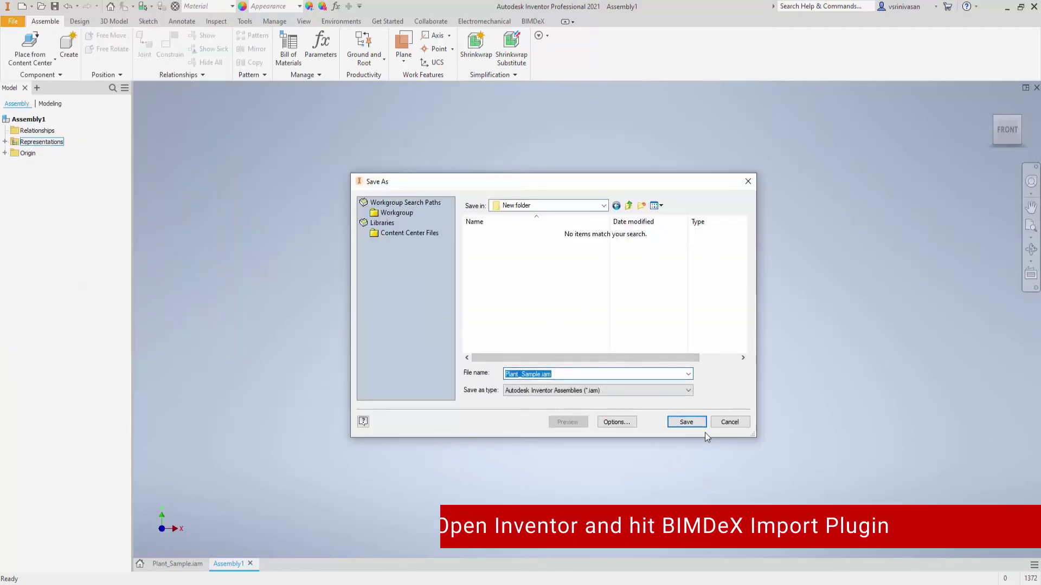
left_click(690, 422)
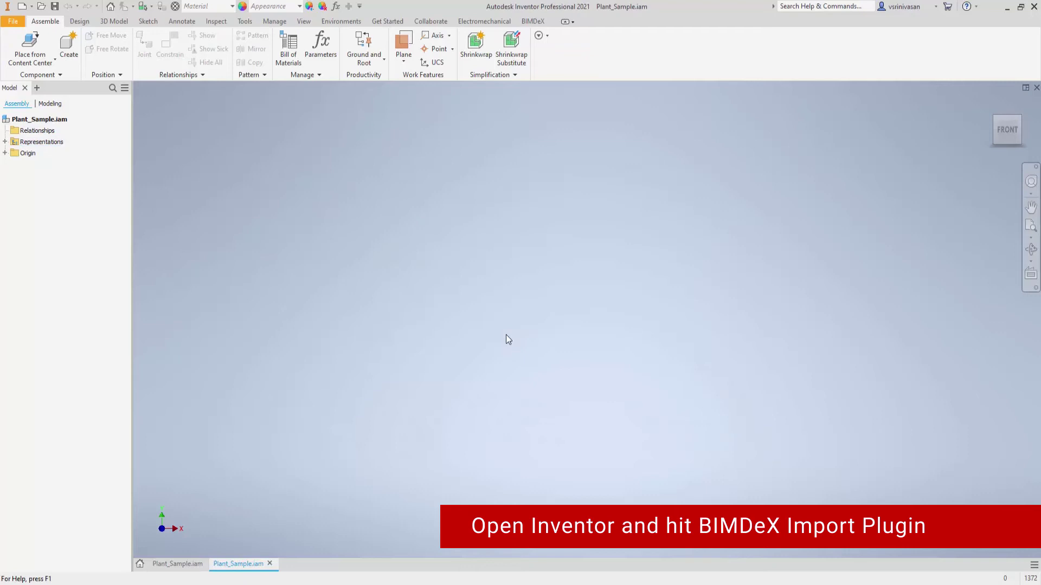
Step: Load Plant_Sample_Demo.bxf from the Demo folder into the BIMDeX BXF Importer
left_click(534, 22)
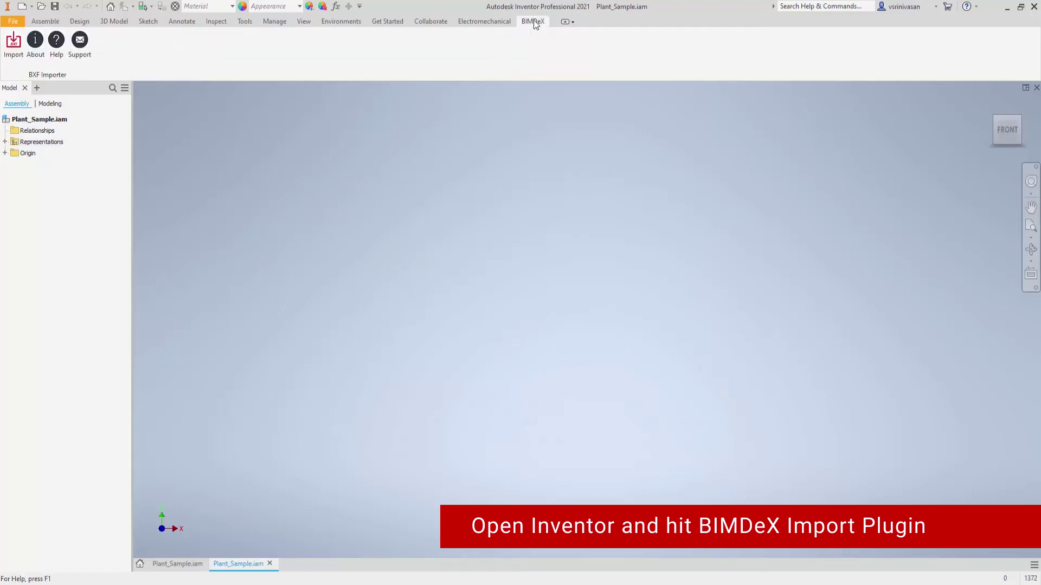
left_click(13, 46)
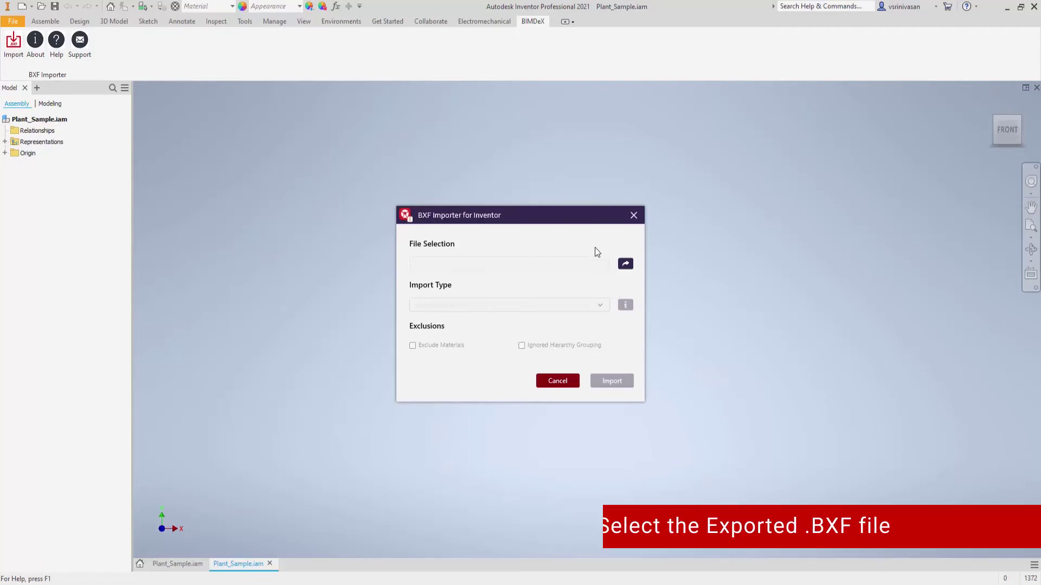
left_click(624, 263)
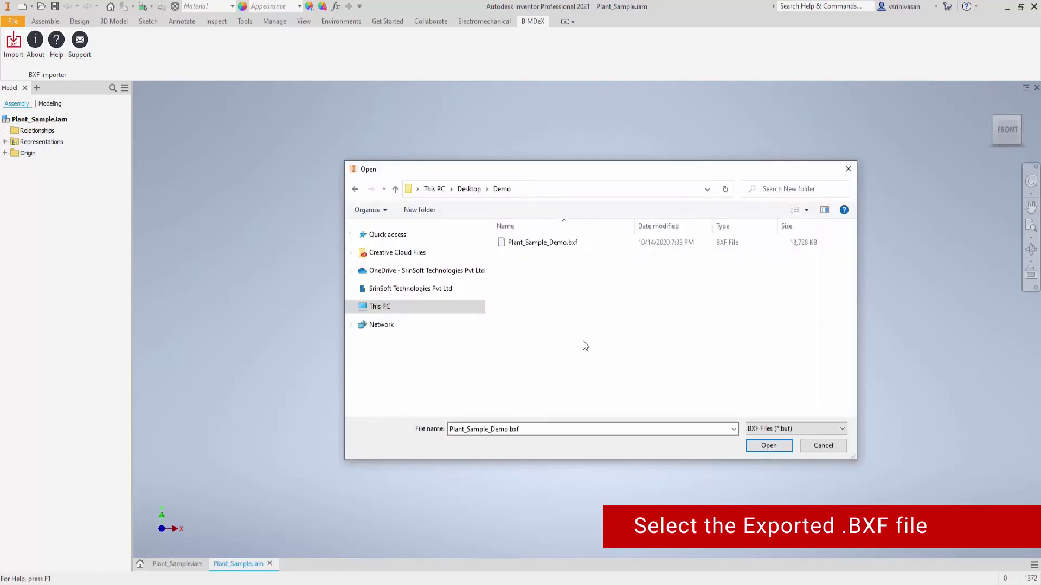
left_click(547, 245)
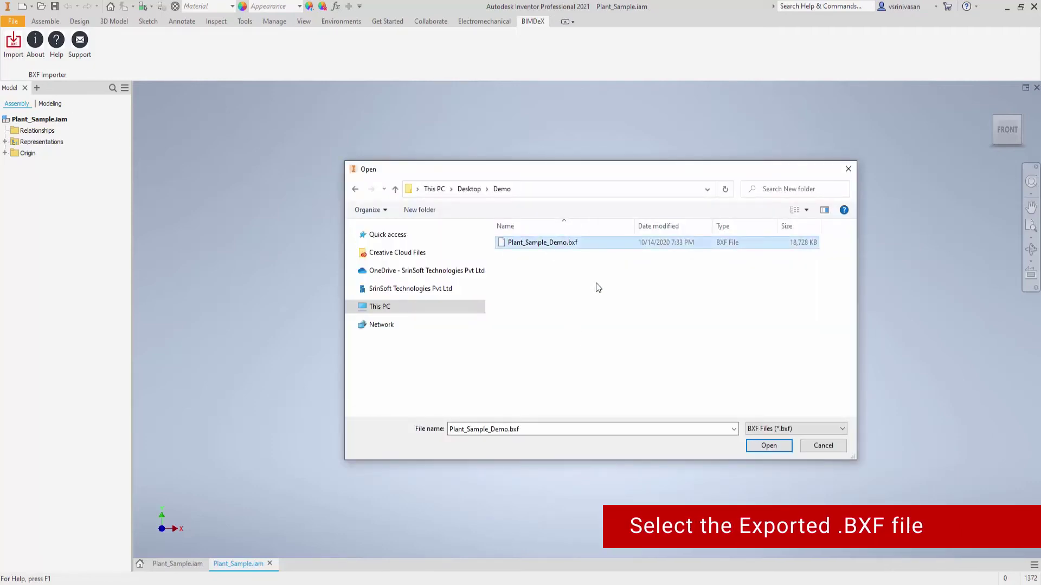
left_click(766, 446)
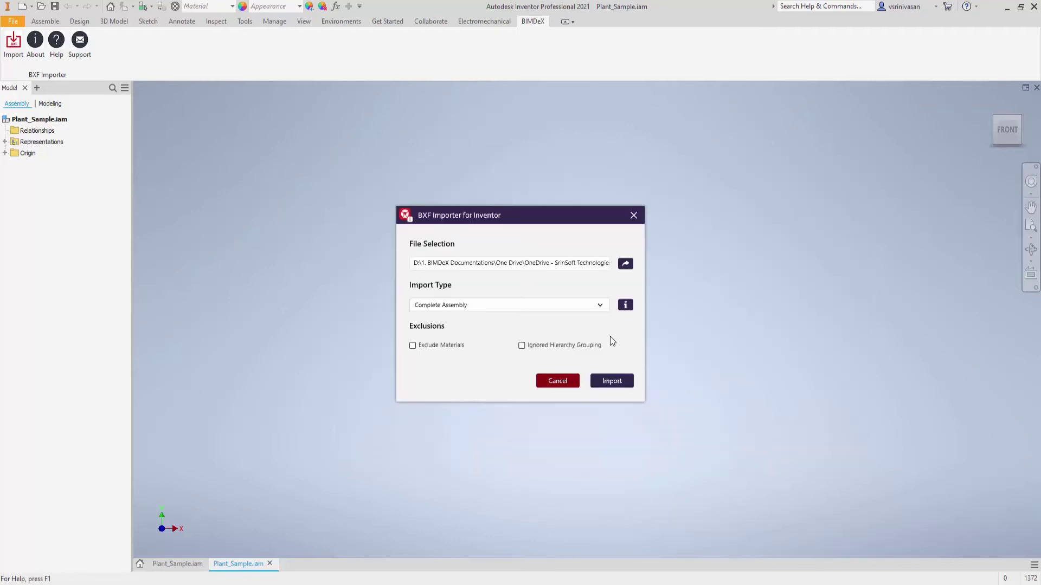
Step: Import the BXF file as a Complete Assembly with materials and hierarchy grouping left unexcluded, and dismiss the importer
left_click(592, 305)
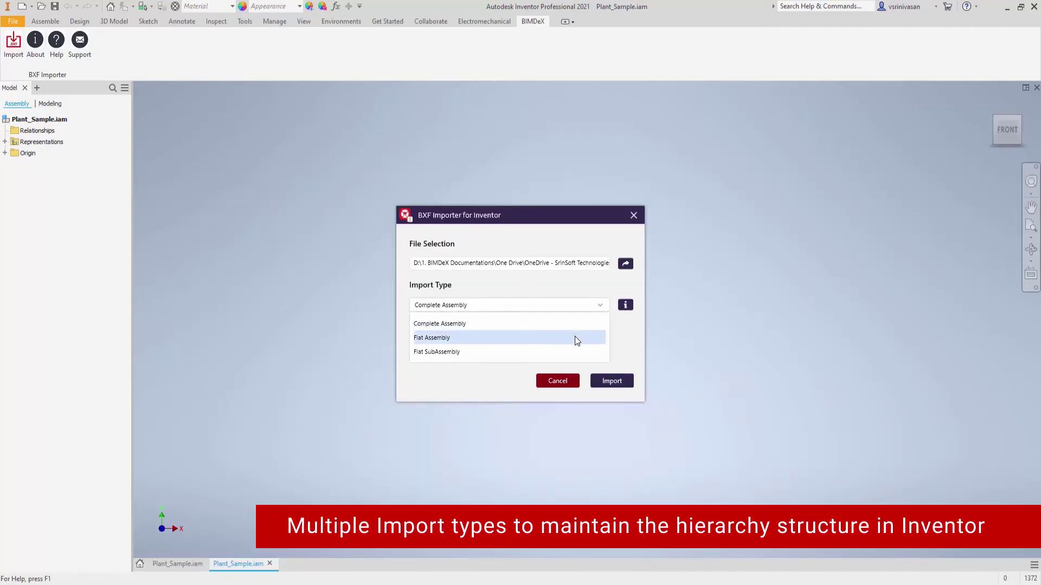
left_click(579, 323)
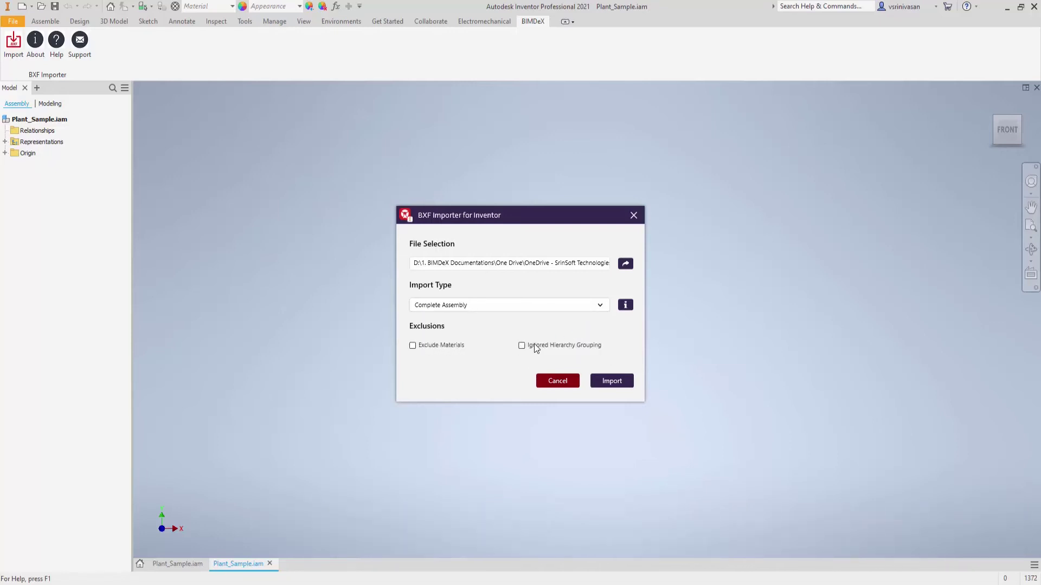
left_click(613, 386)
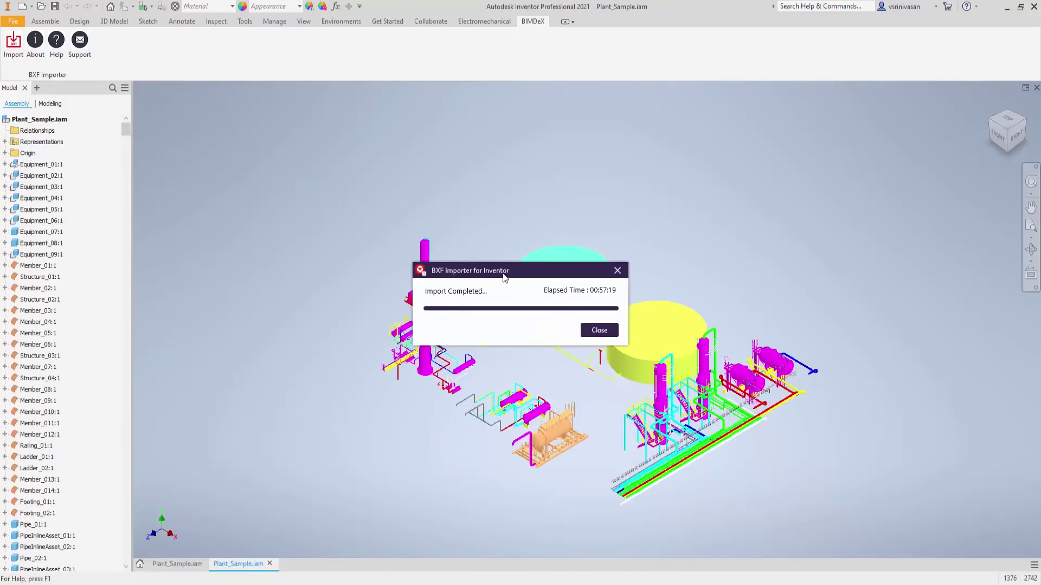
left_click_drag(504, 275, 516, 266)
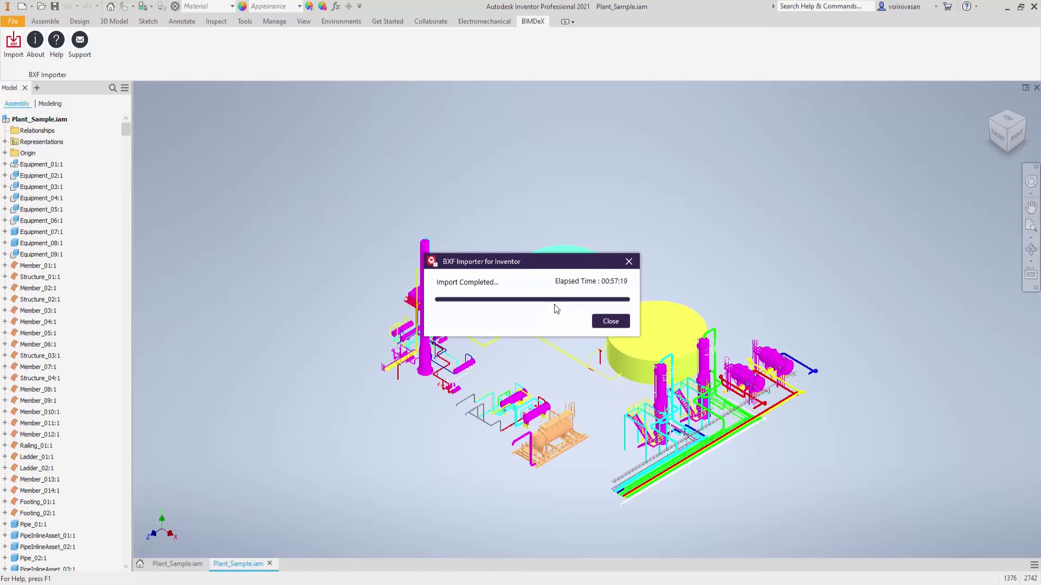
left_click(607, 322)
Step: Review the imported plant and its component list, and inspect the BXFCategory custom iProperty of Pipe_01:1
scroll(698, 519, "up", 5)
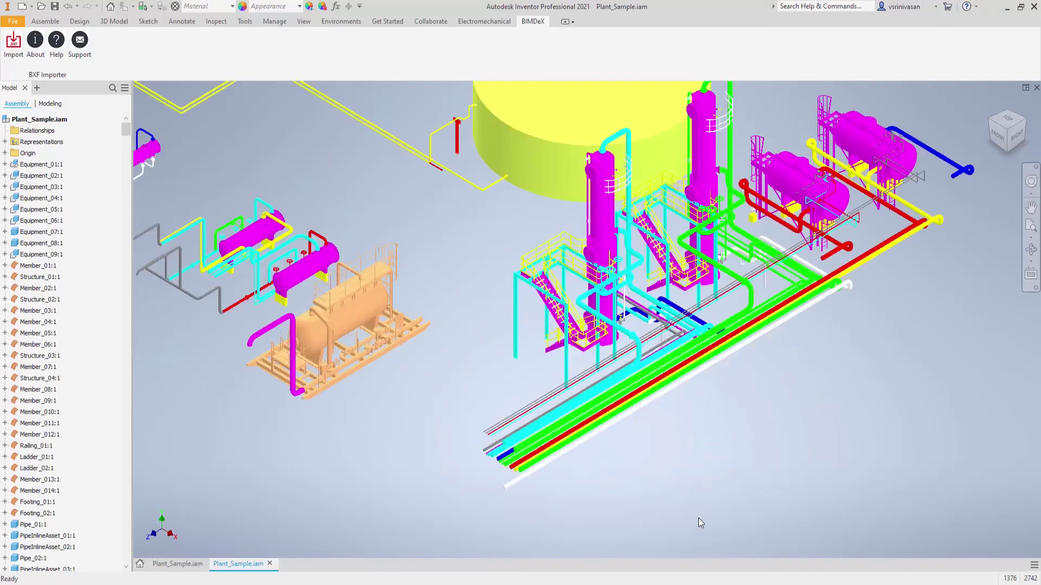
scroll(698, 519, "down", 2)
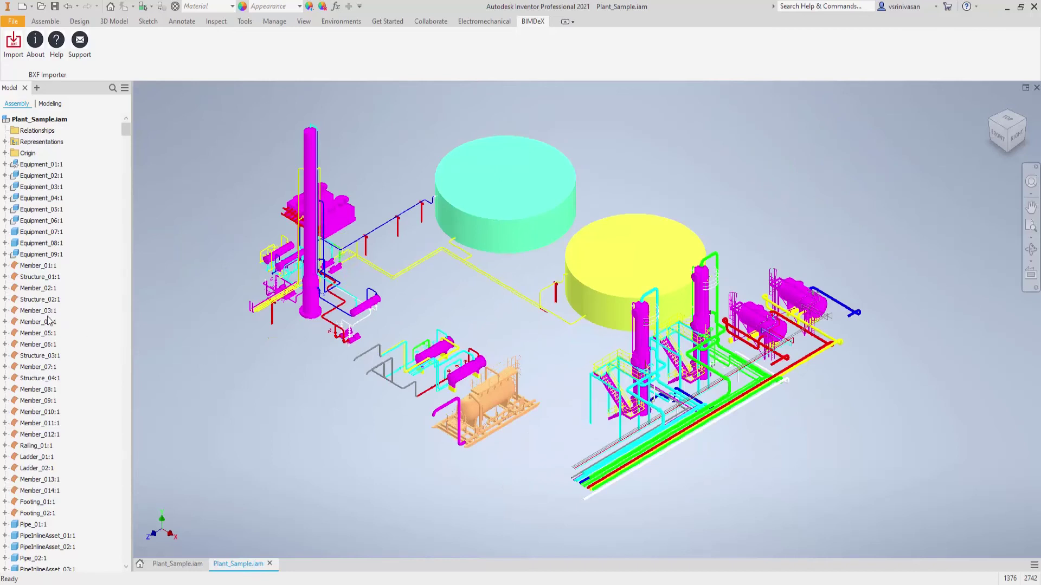
scroll(46, 322, "down", 11)
scroll(46, 321, "up", 11)
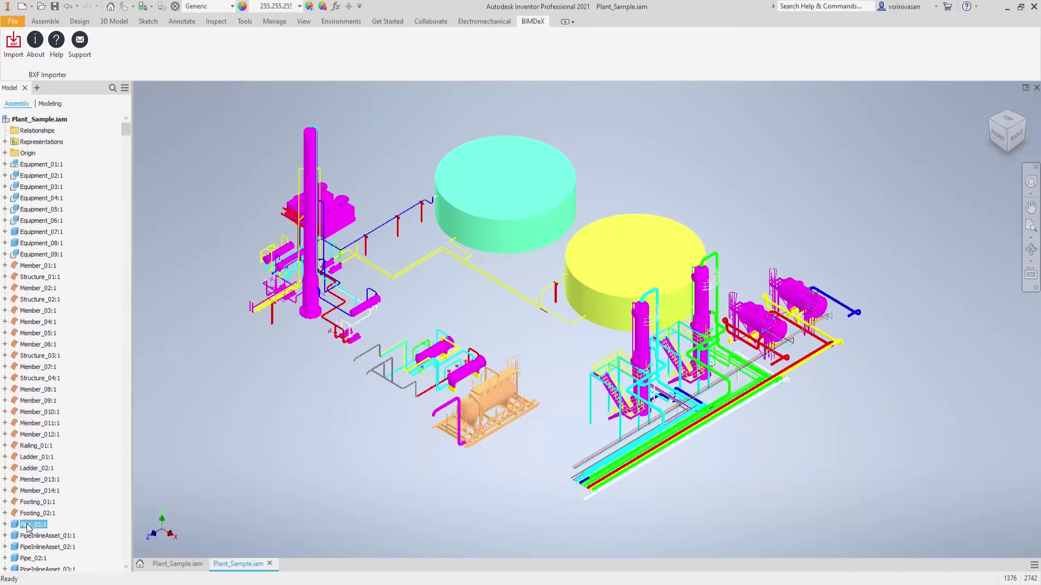
right_click(26, 524)
left_click(54, 559)
left_click(522, 138)
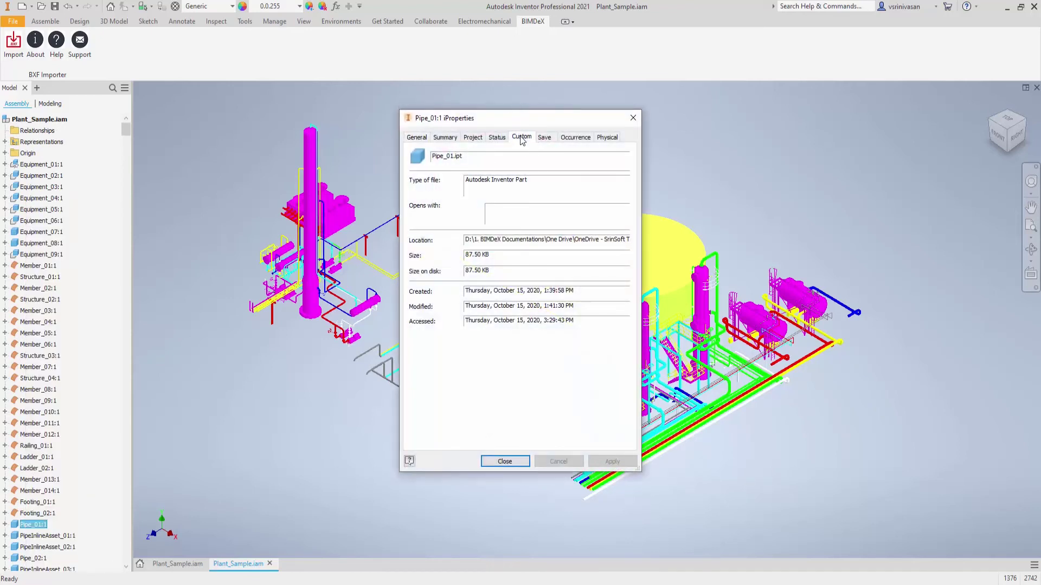
left_click(438, 243)
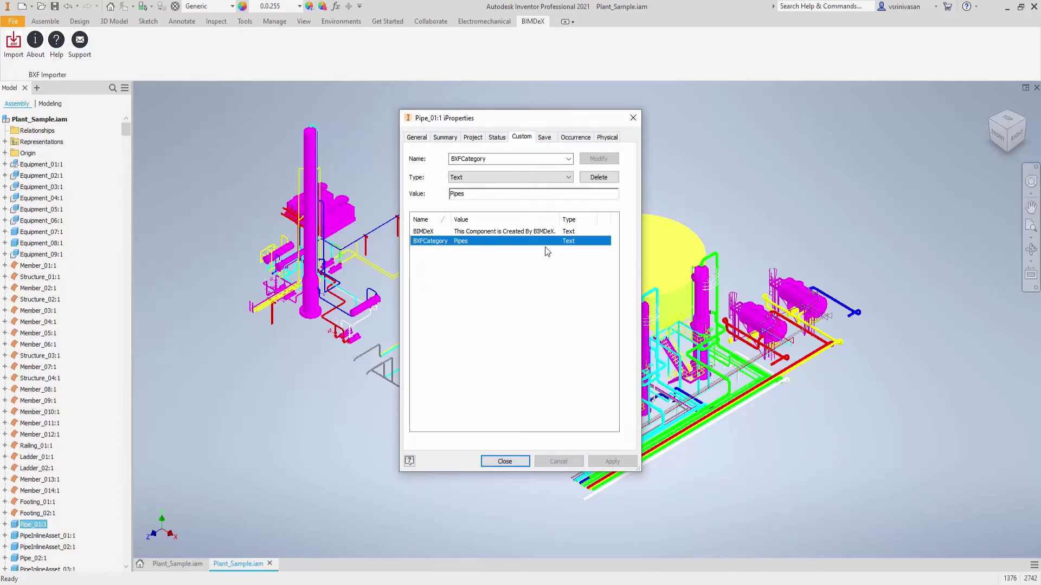
left_click(633, 119)
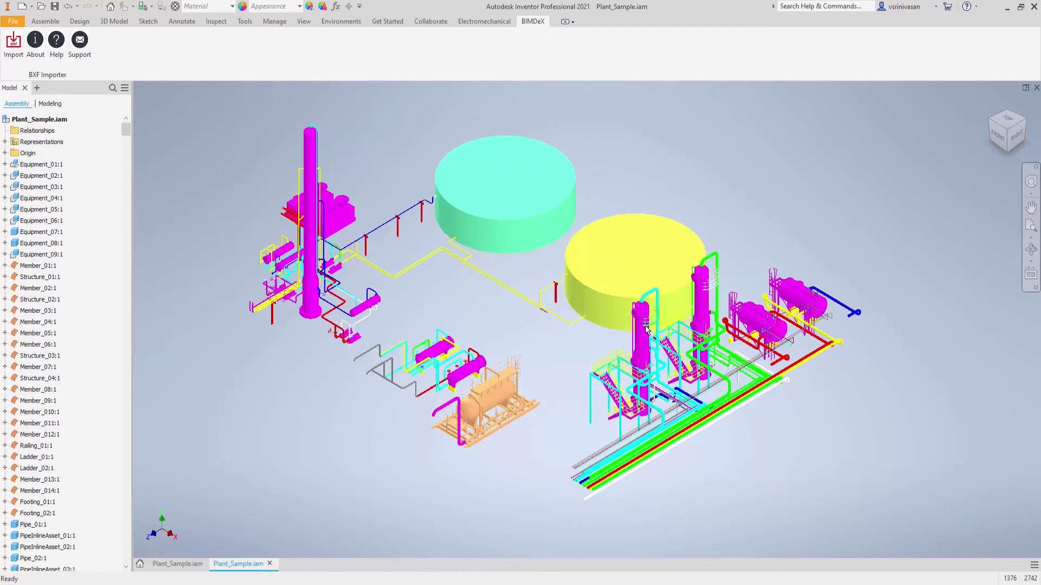
Step: Inspect the BXFCategory custom iProperty of the turquoise storage tank
left_click(477, 218)
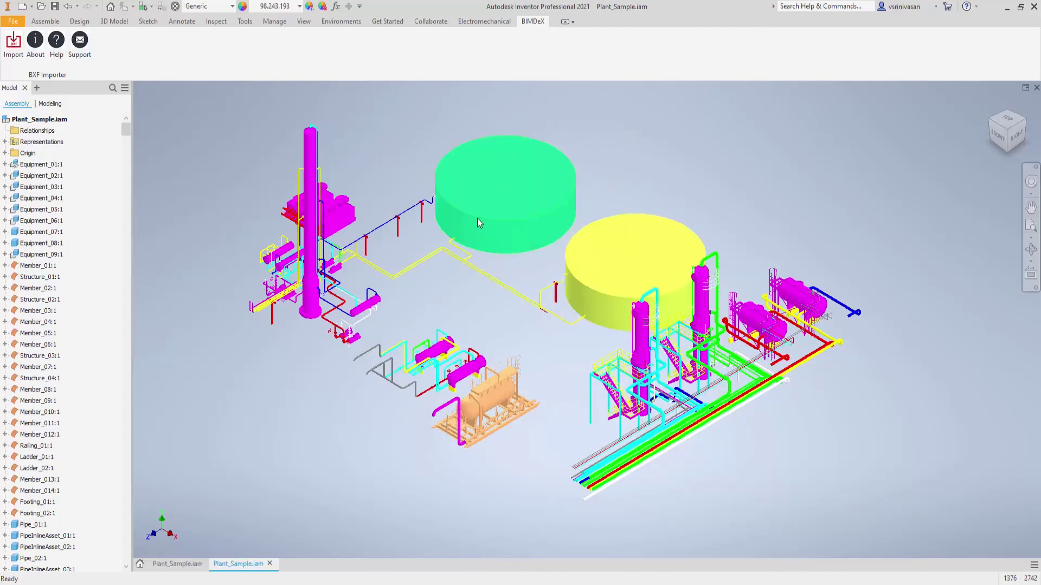
right_click(477, 218)
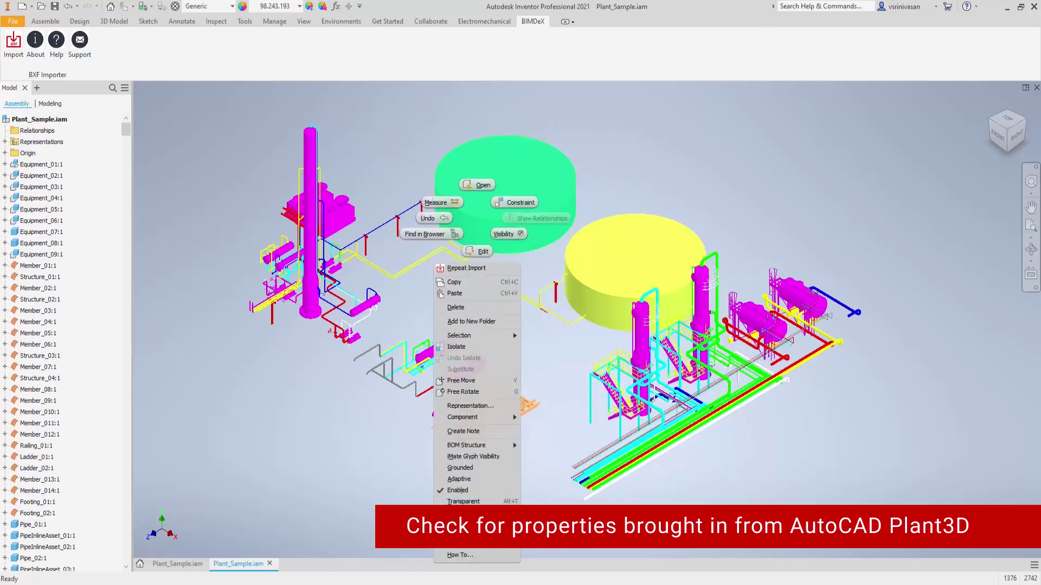
left_click(465, 541)
left_click(522, 137)
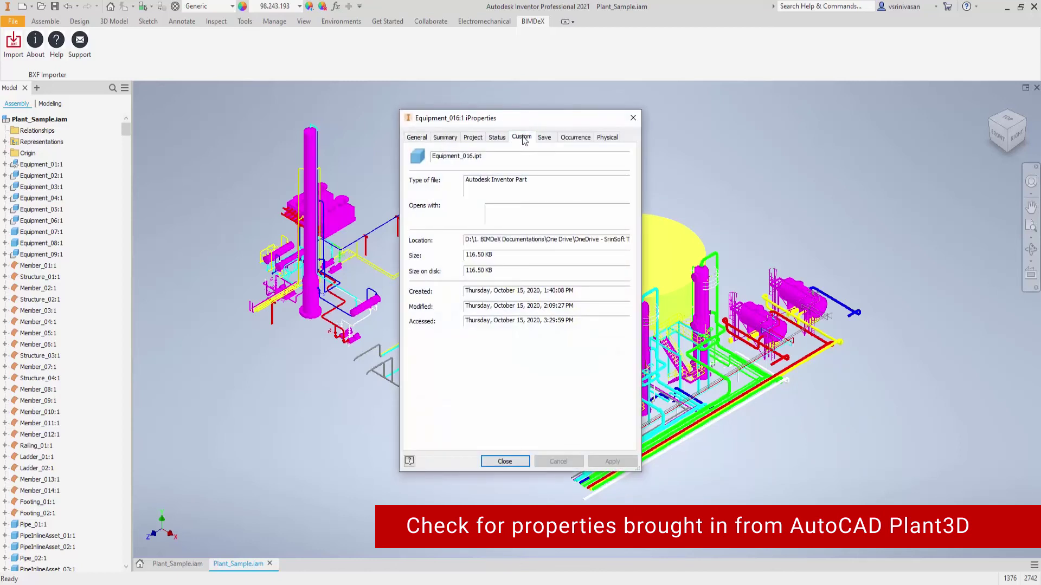
left_click(456, 242)
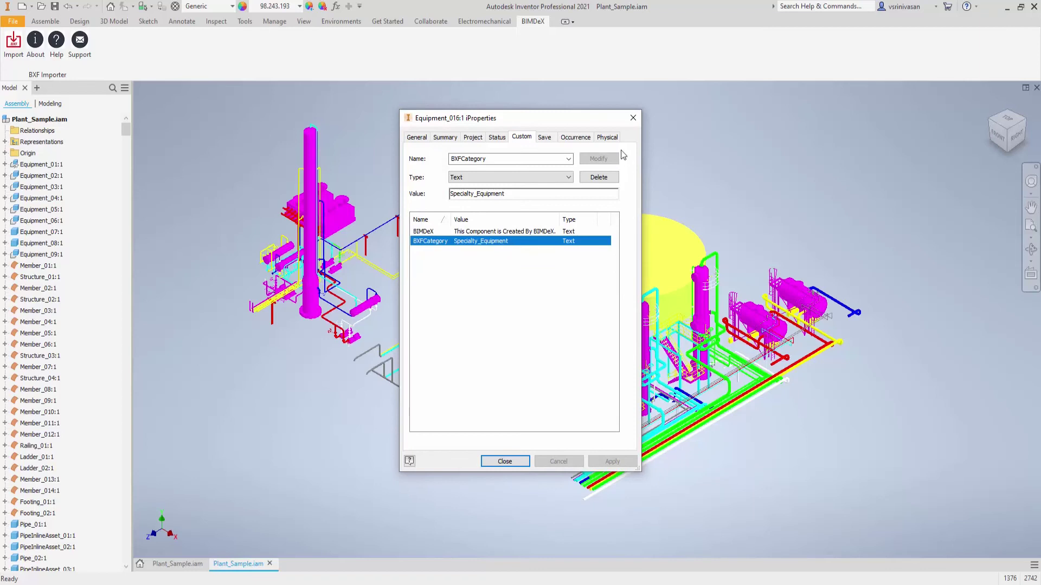
left_click(632, 118)
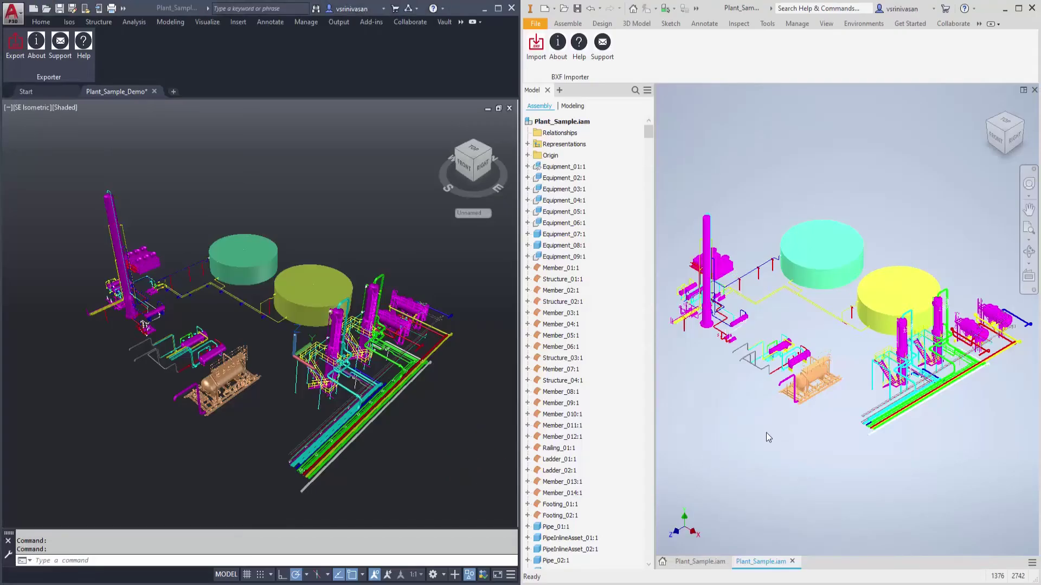
Step: Compare the Inventor assembly with the original AutoCAD Plant 3D model, both in front view
scroll(791, 407, "up", 3)
scroll(708, 449, "down", 2)
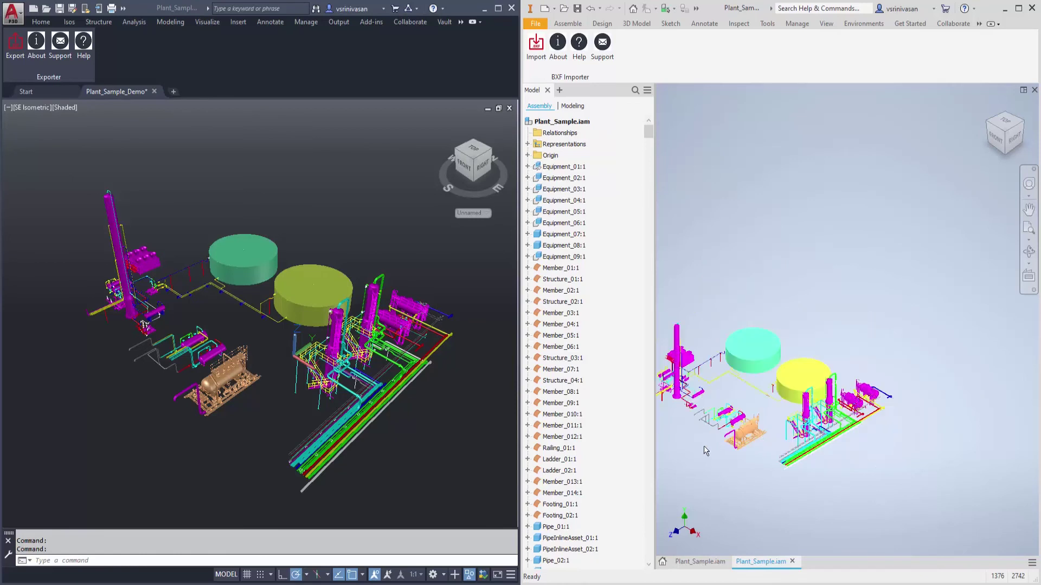
middle_click_drag(718, 423, 727, 412)
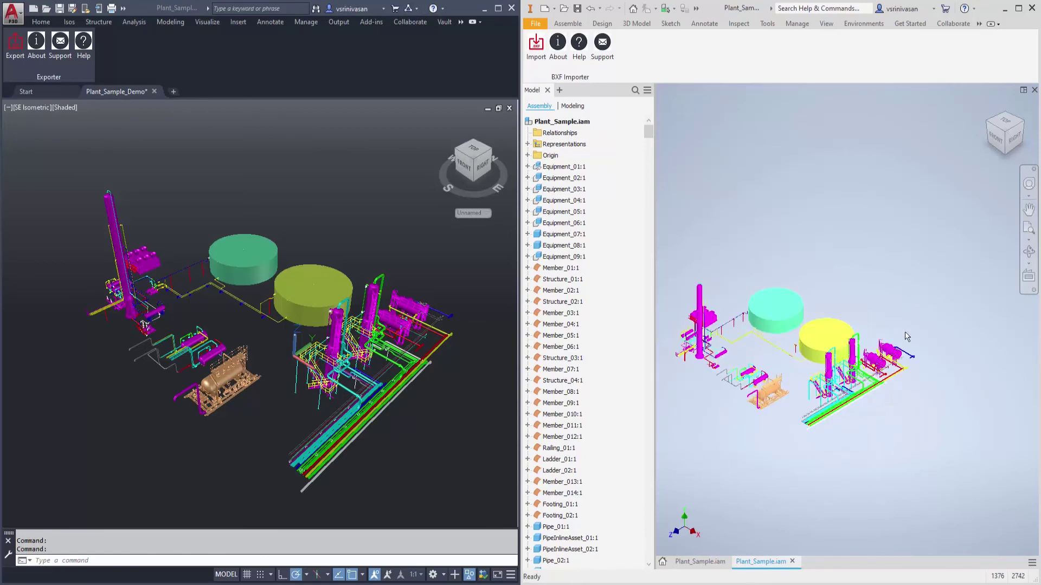
left_click(988, 147)
scroll(875, 396, "down", 2)
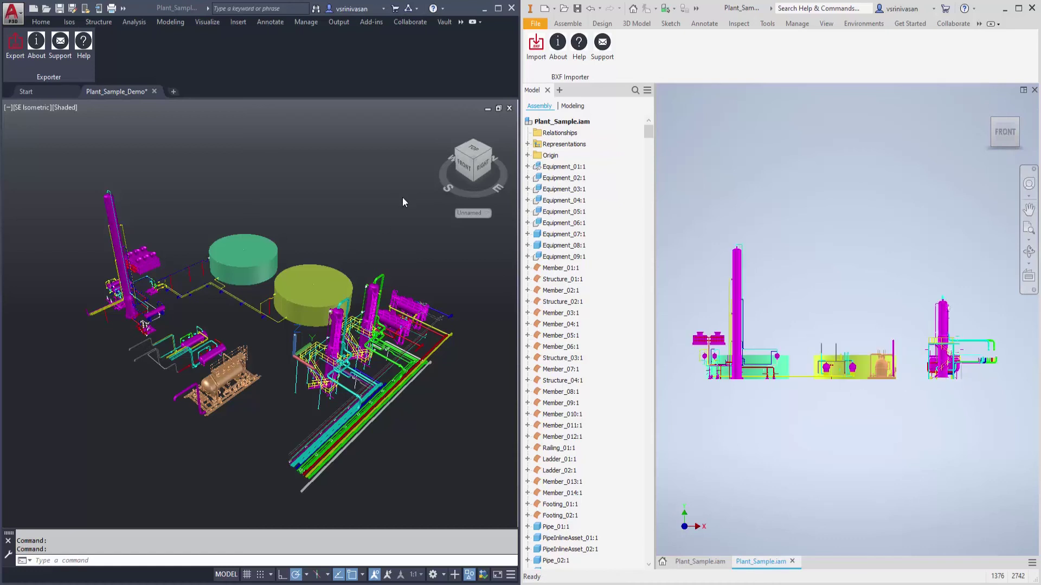
left_click(464, 165)
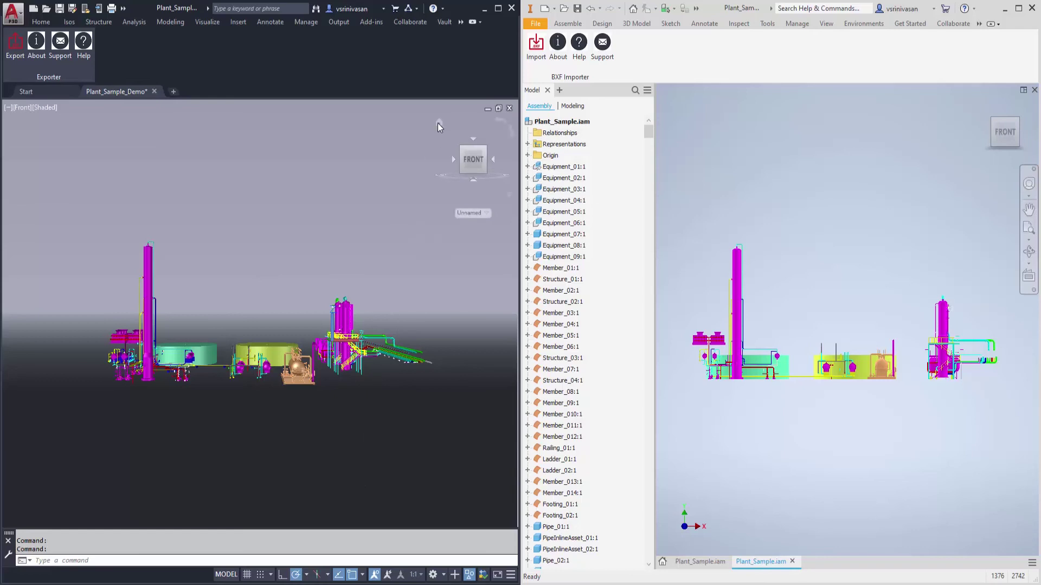
Step: Compare the twin columns, stairs and pipe rack close up in isometric view in both AutoCAD Plant 3D and Inventor
left_click(460, 146)
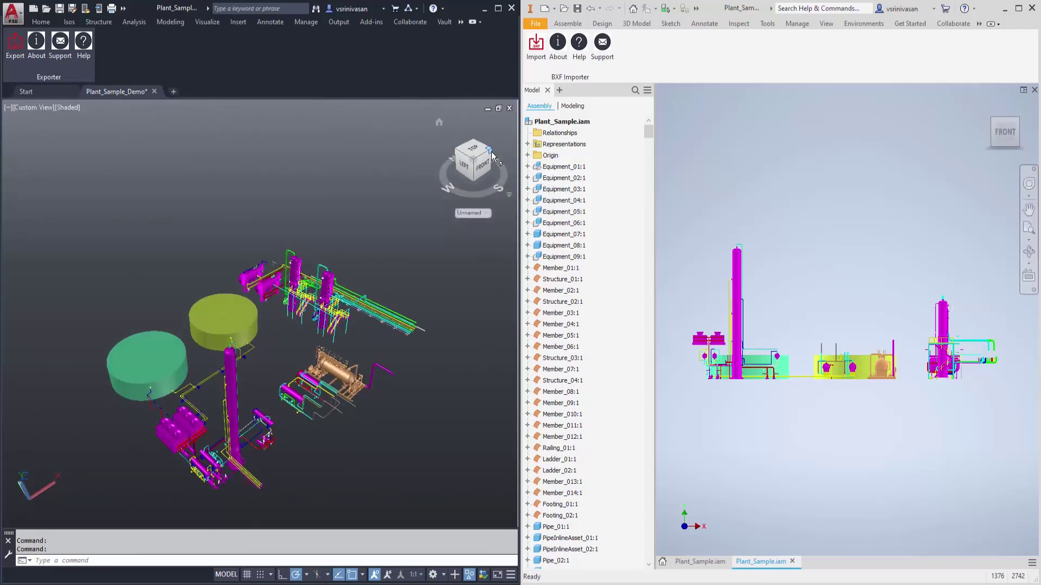
left_click(489, 156)
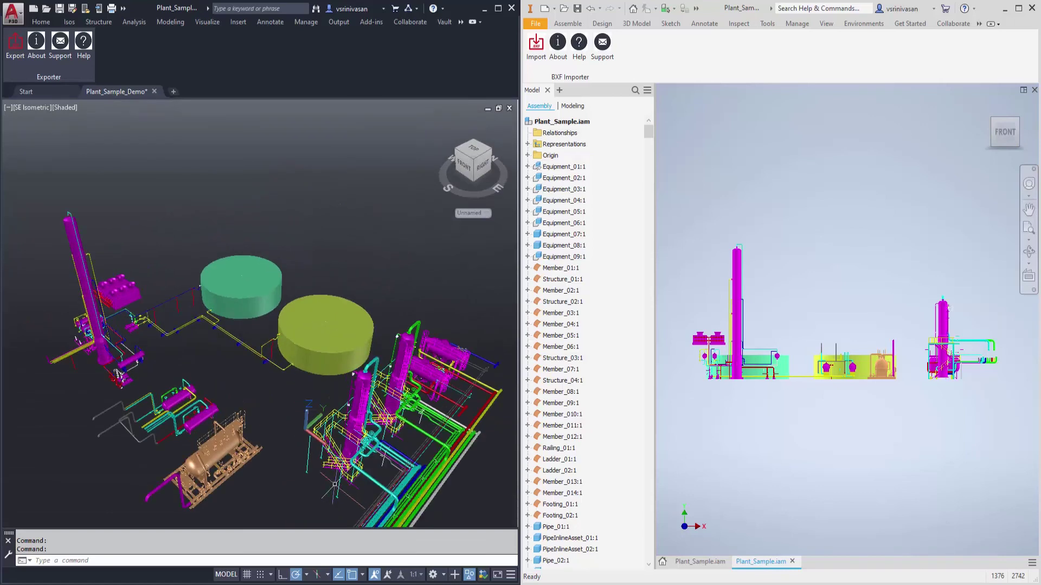
scroll(146, 366, "up", 1)
middle_click_drag(146, 366, 60, 263)
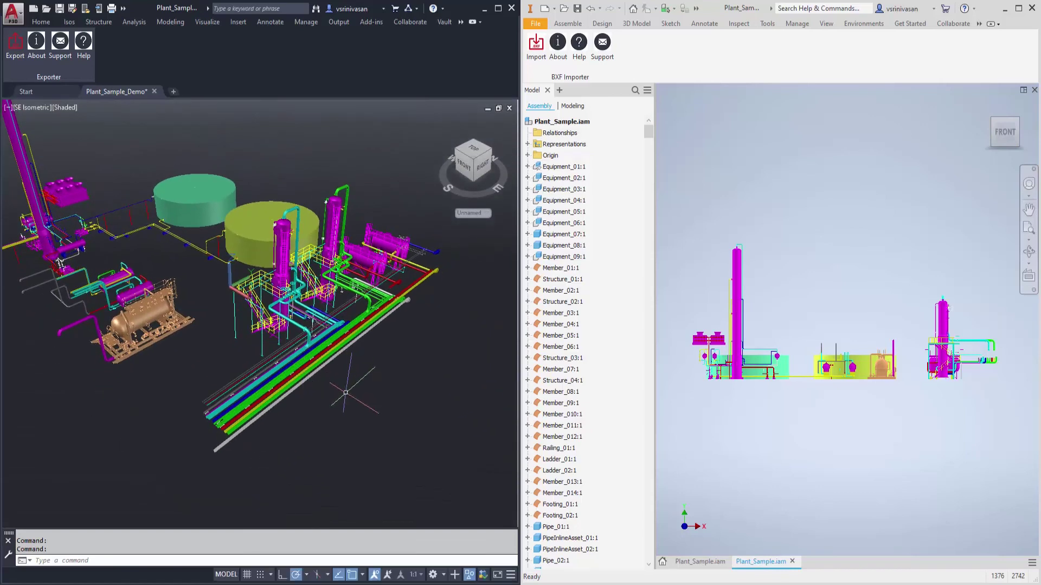
scroll(254, 325, "up", 3)
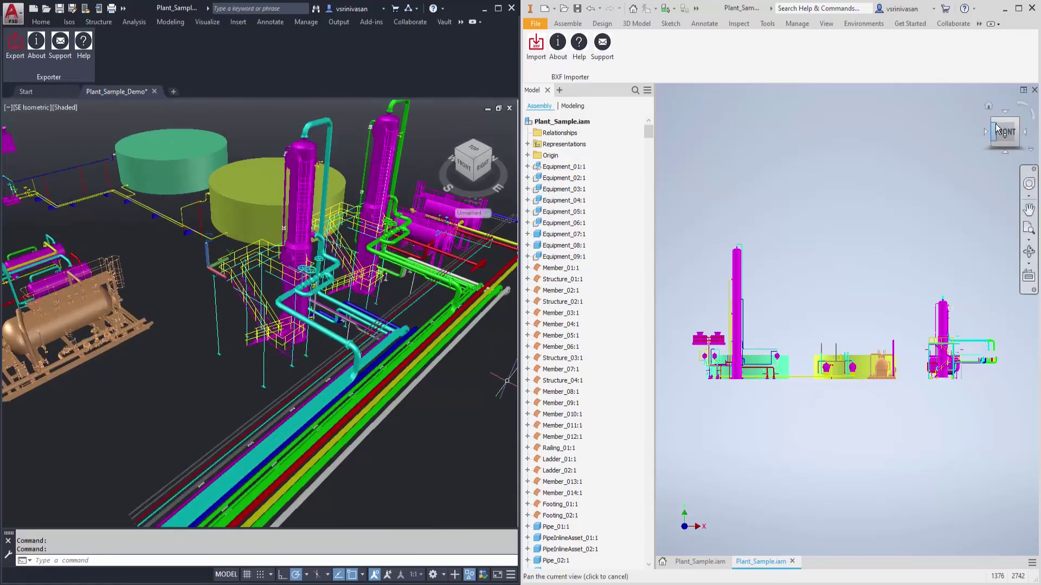
left_click(988, 106)
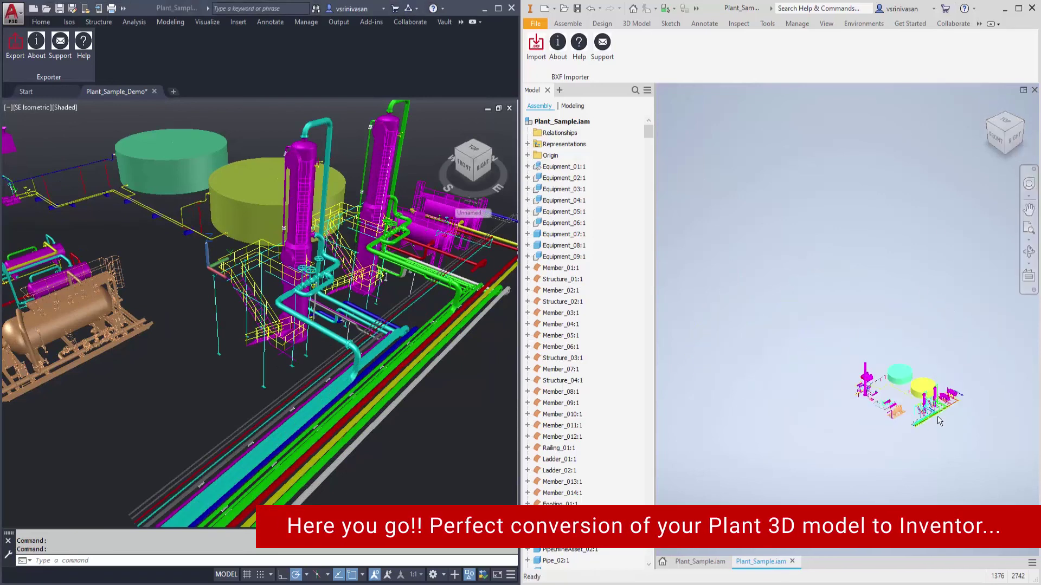
scroll(939, 421, "up", 5)
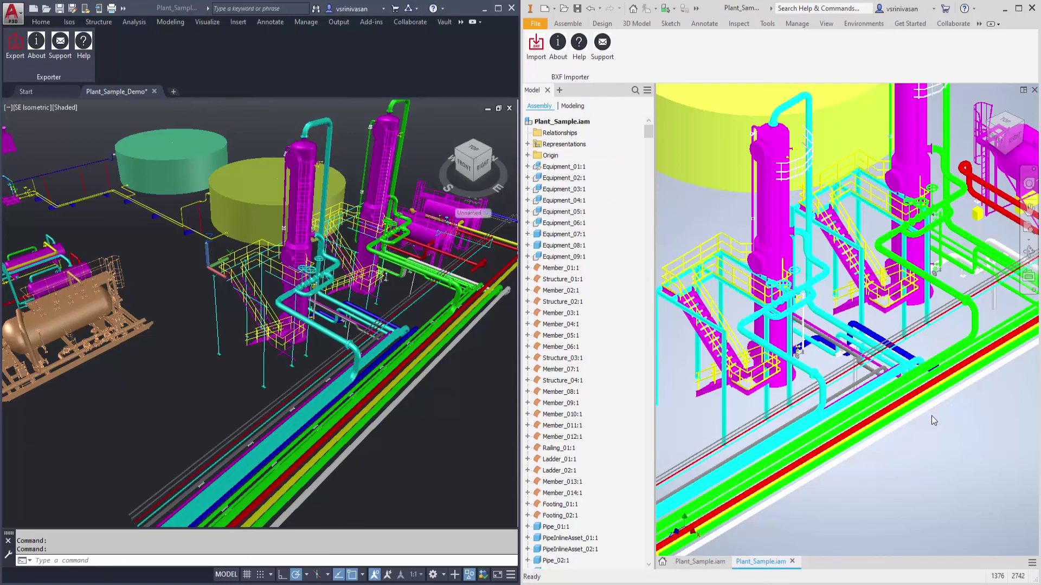
Step: Show the whole plant in isometric view in both Inventor and AutoCAD Plant 3D for an overall comparison
scroll(932, 420, "down", 4)
middle_click_drag(931, 415, 857, 449)
left_click(988, 105)
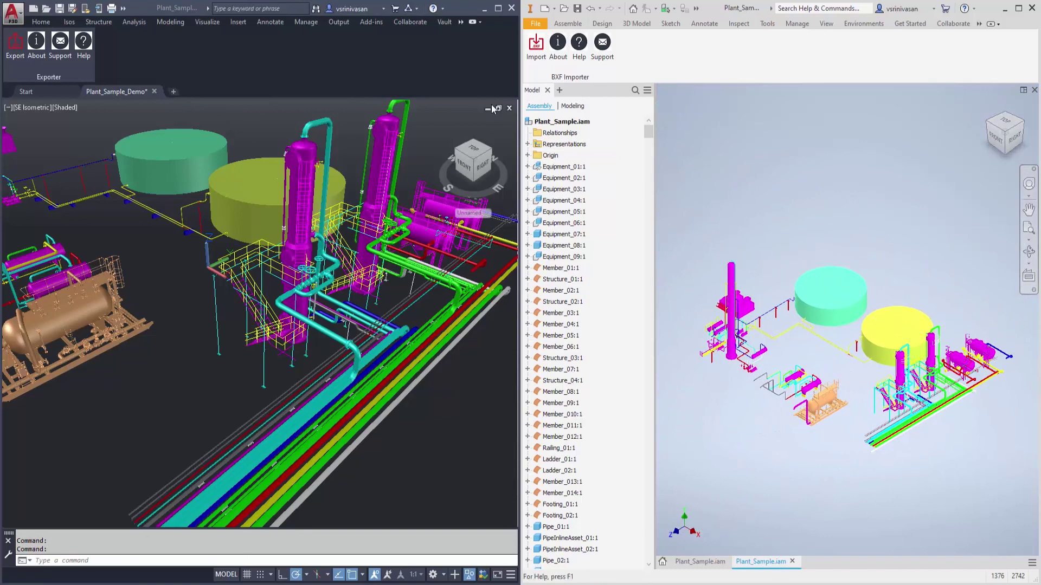
left_click(475, 163)
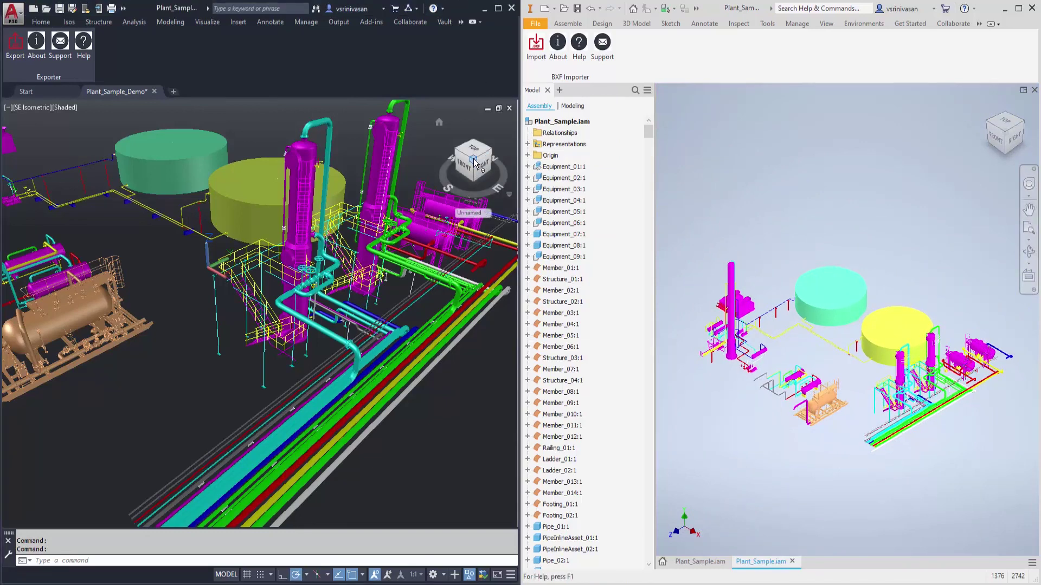
left_click(474, 162)
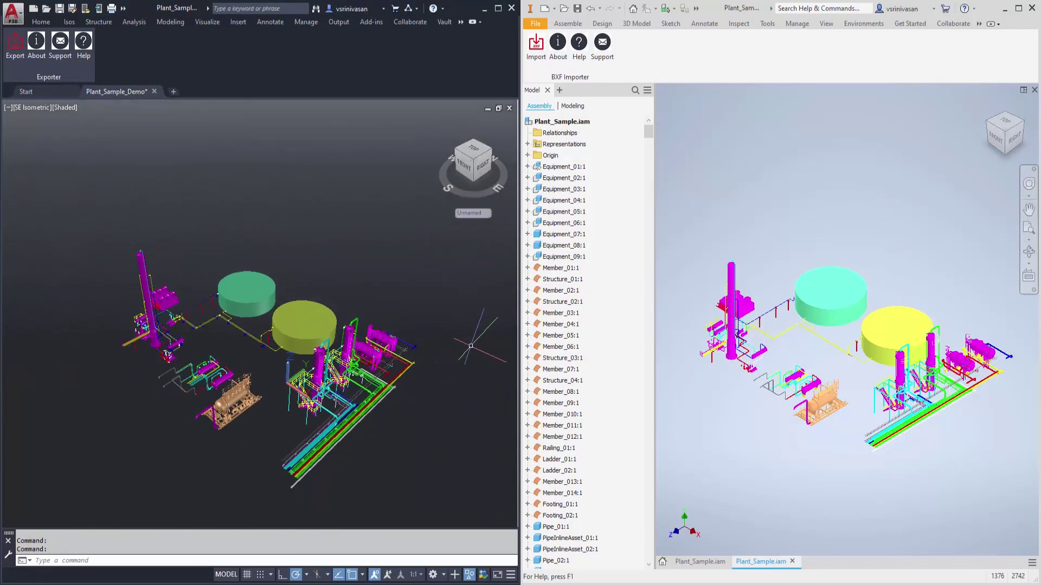